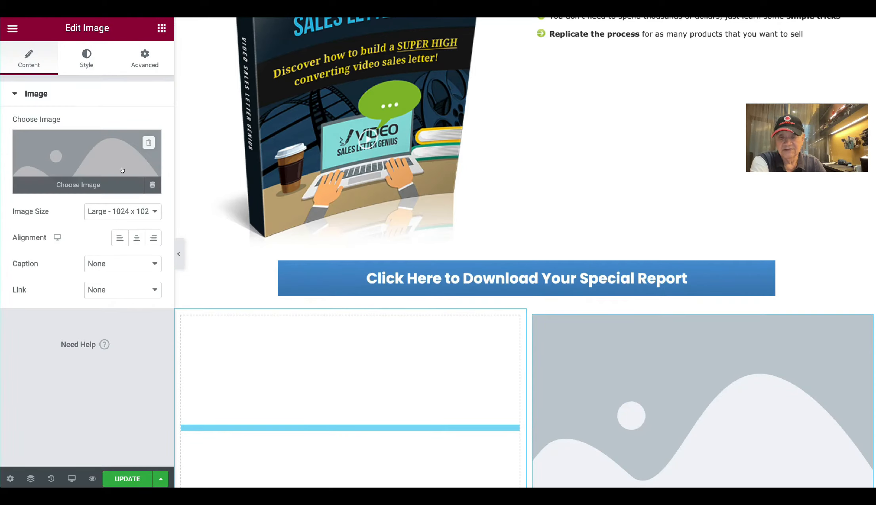
# Fill the right column's image placeholder with the Video Sales Letter Genius book cover, book500pxjpg, from the media library
pyautogui.click(108, 158)
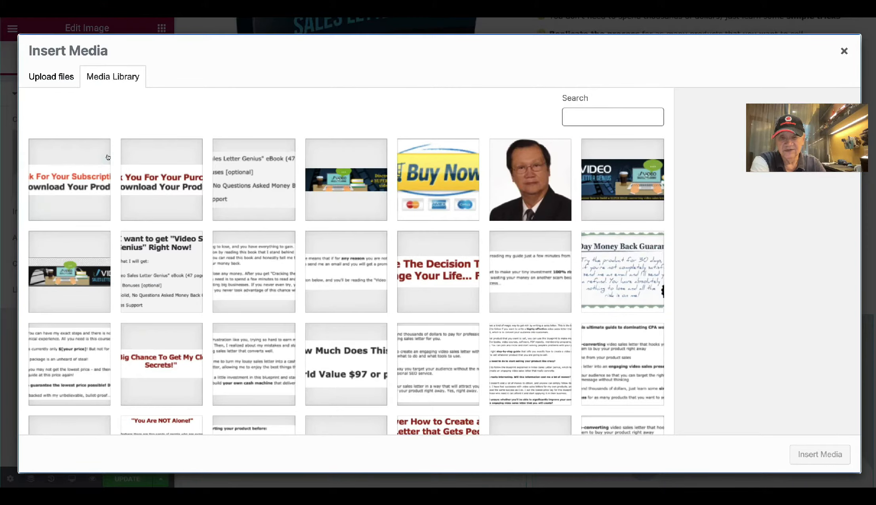
pyautogui.scroll(-6, 372, 309)
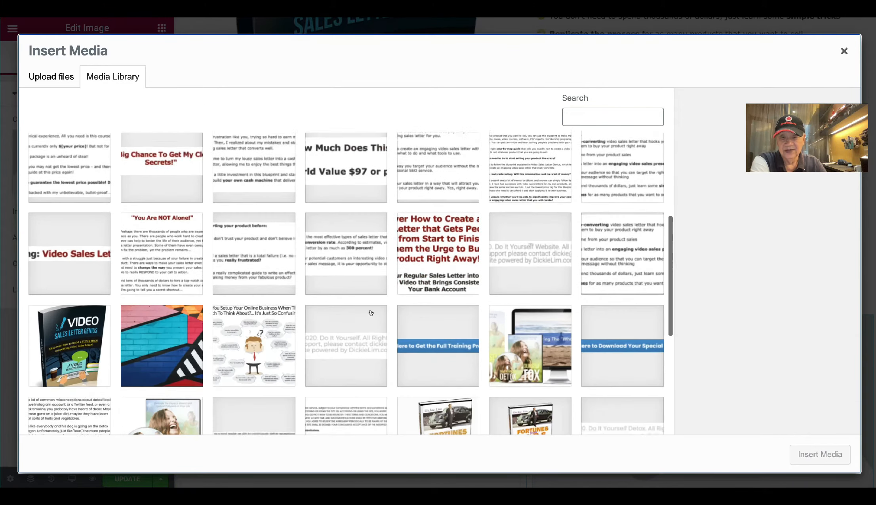
pyautogui.click(79, 309)
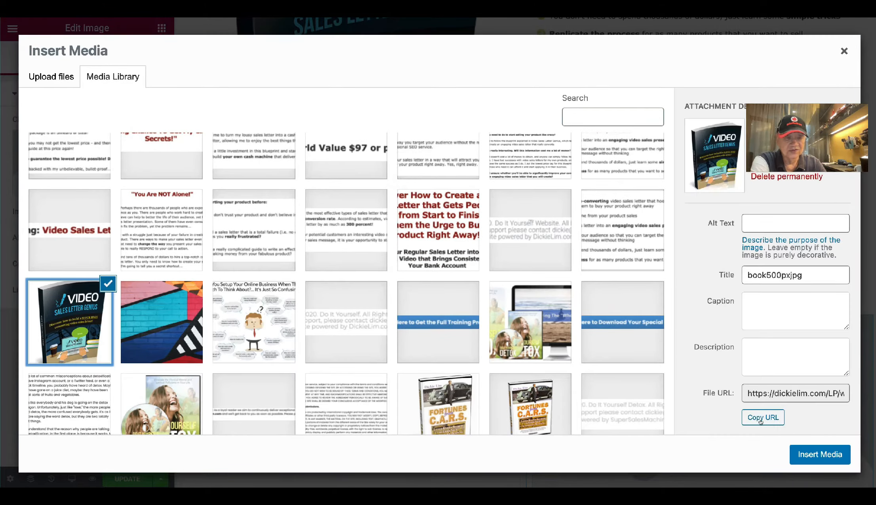
pyautogui.click(819, 454)
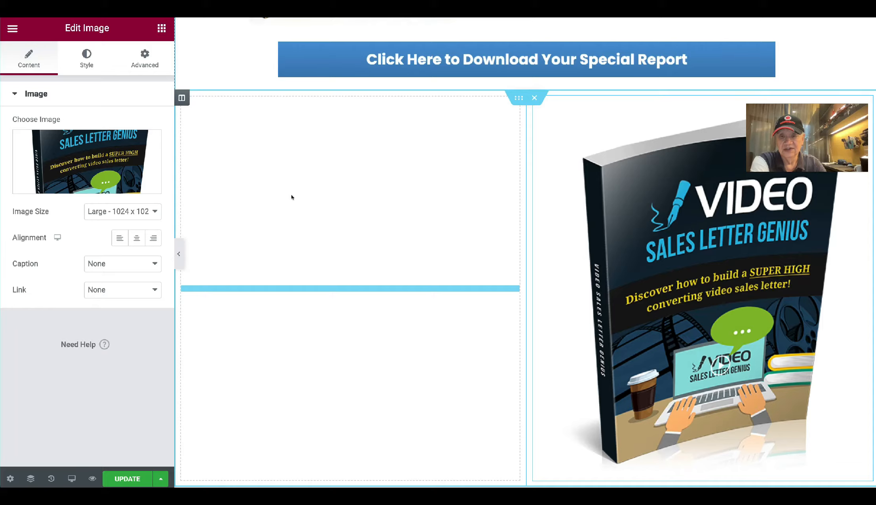
# Add an Image widget to the empty left column and insert the "You Are NOT Alone!" picture from the media library
pyautogui.click(156, 29)
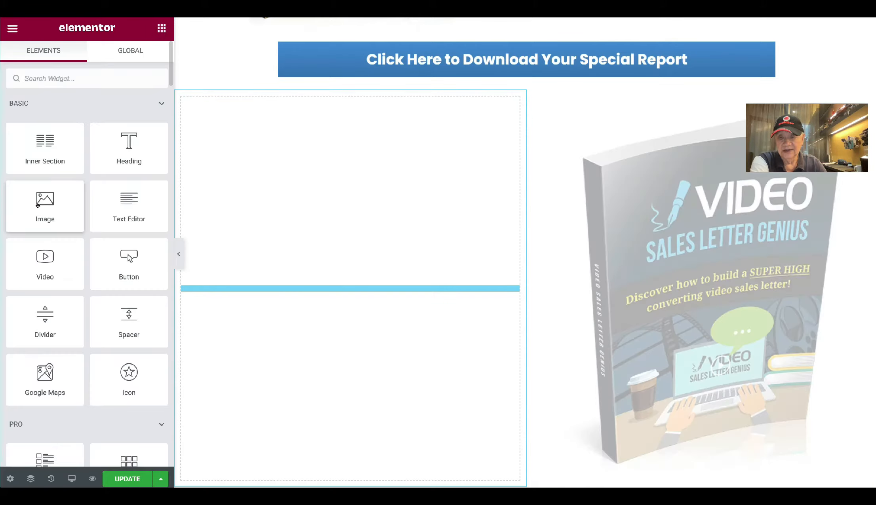
pyautogui.moveTo(44, 201); pyautogui.dragTo(314, 283)
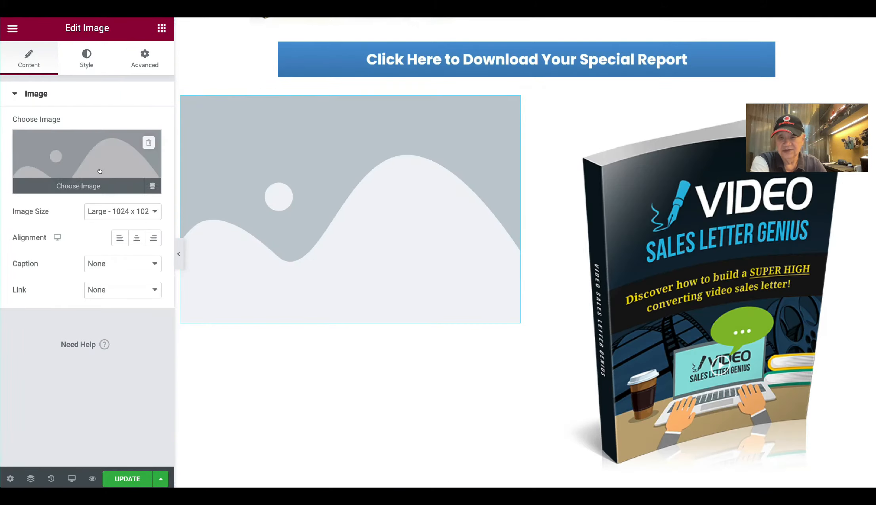
pyautogui.click(87, 162)
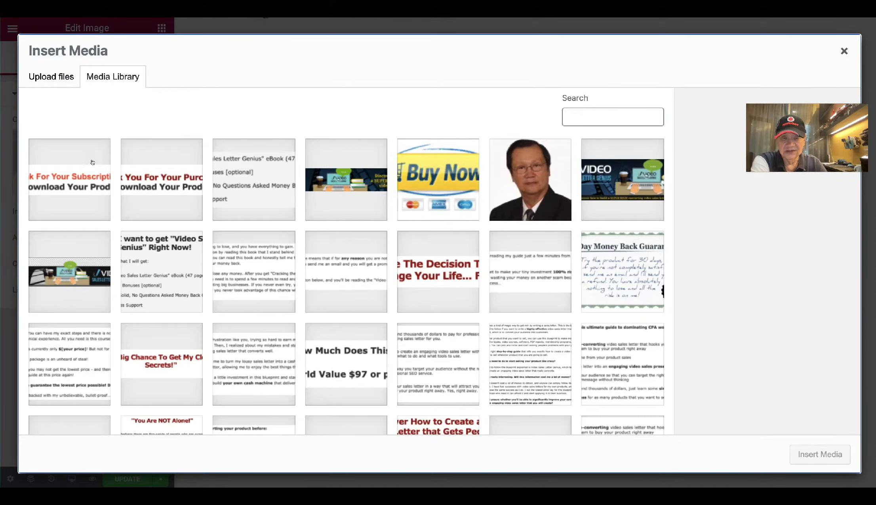
pyautogui.click(237, 283)
pyautogui.scroll(-2, 178, 353)
pyautogui.click(180, 381)
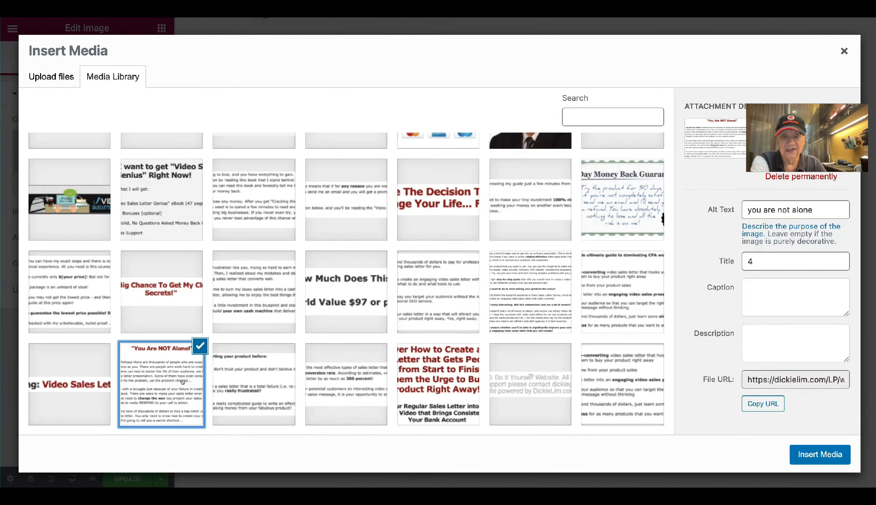
pyautogui.click(820, 455)
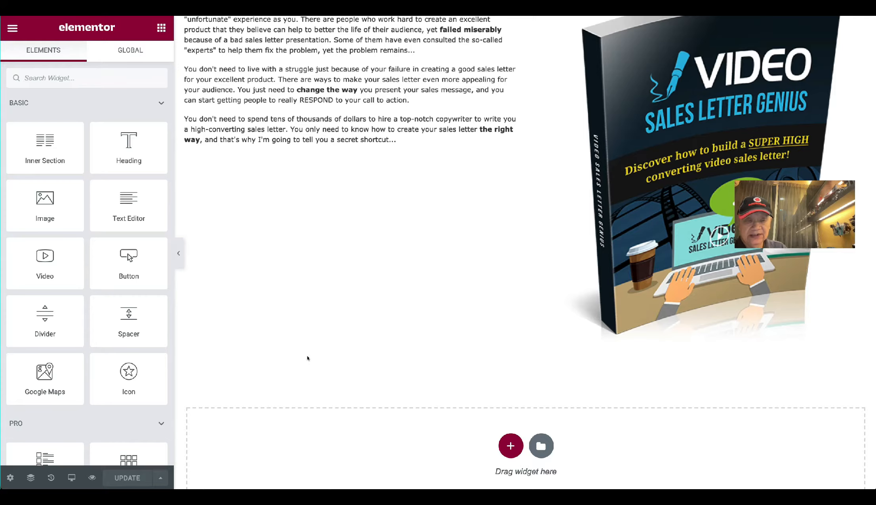
# Add another Image widget below the "You Are NOT Alone!" picture and insert the guide overview image 6.png
pyautogui.scroll(2, 308, 358)
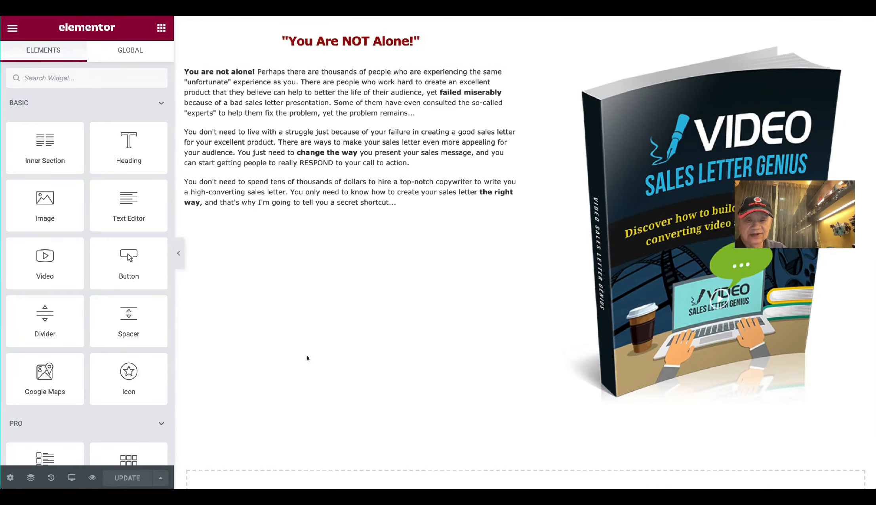
pyautogui.scroll(1, 327, 339)
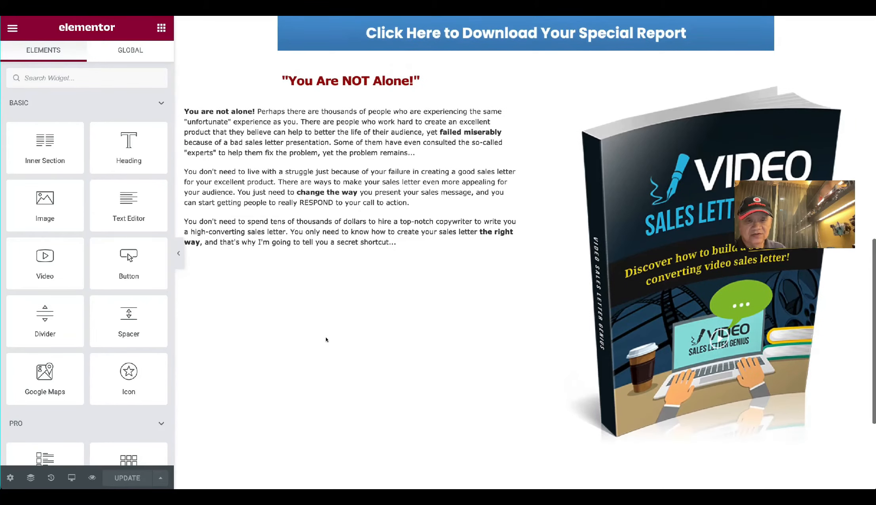
pyautogui.scroll(-2, 326, 339)
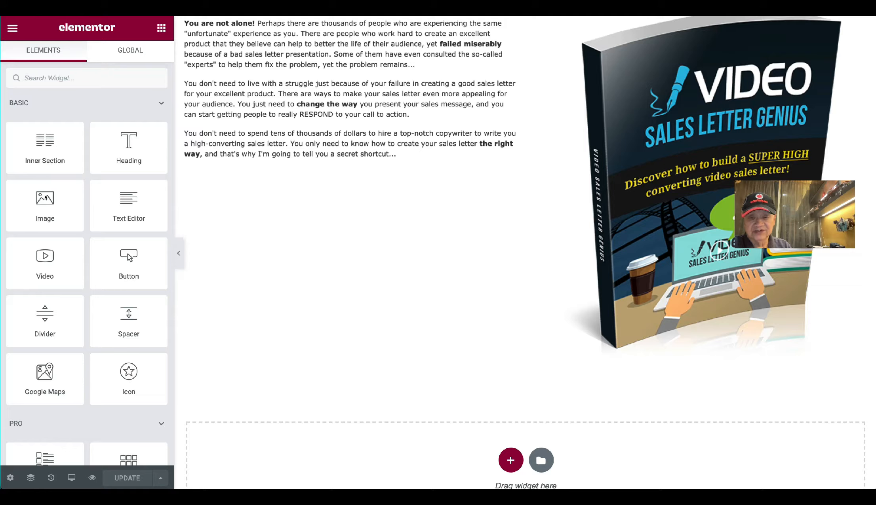
pyautogui.moveTo(40, 198); pyautogui.dragTo(319, 157)
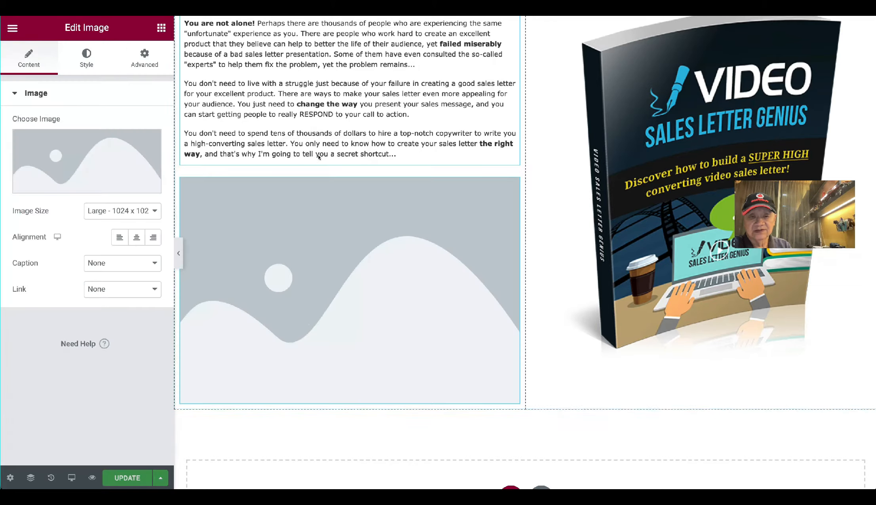
pyautogui.click(98, 142)
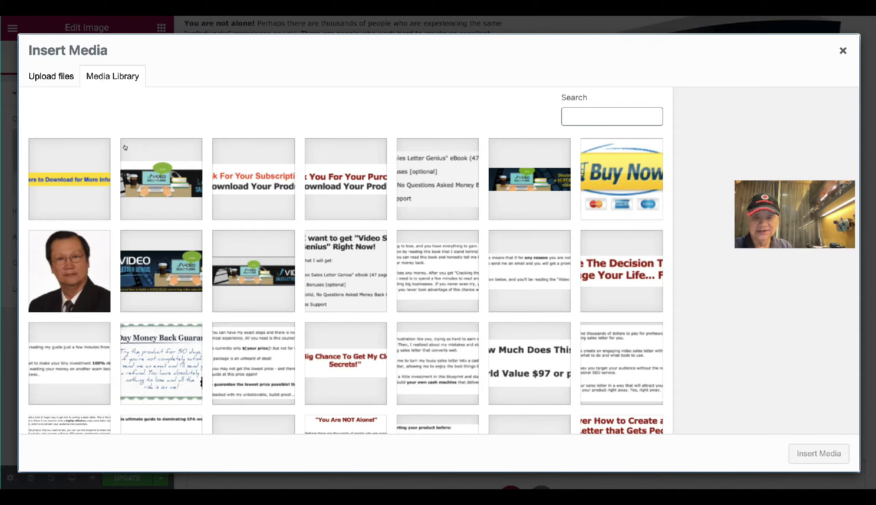
pyautogui.scroll(-5, 221, 318)
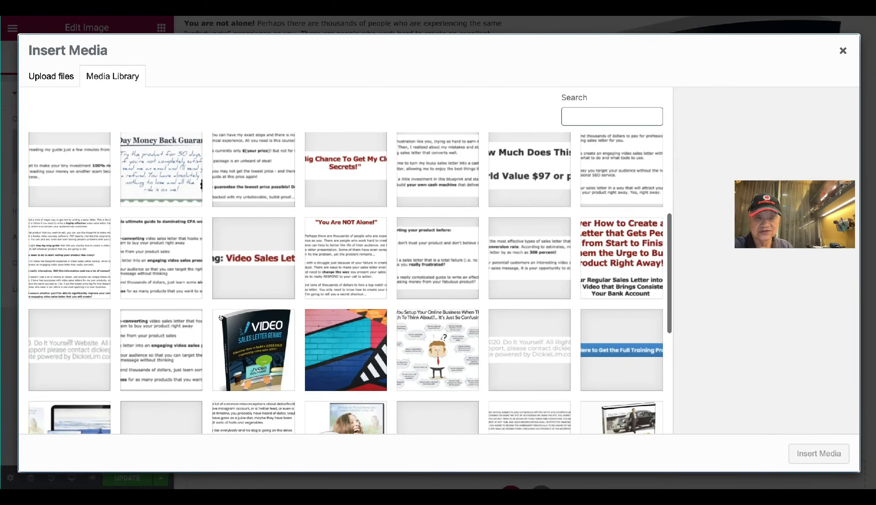
pyautogui.scroll(-1, 434, 254)
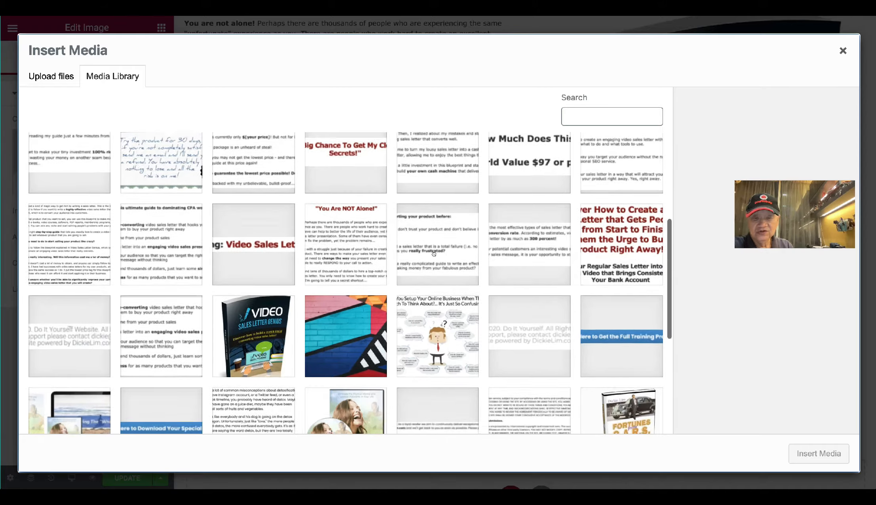
pyautogui.scroll(1, 434, 254)
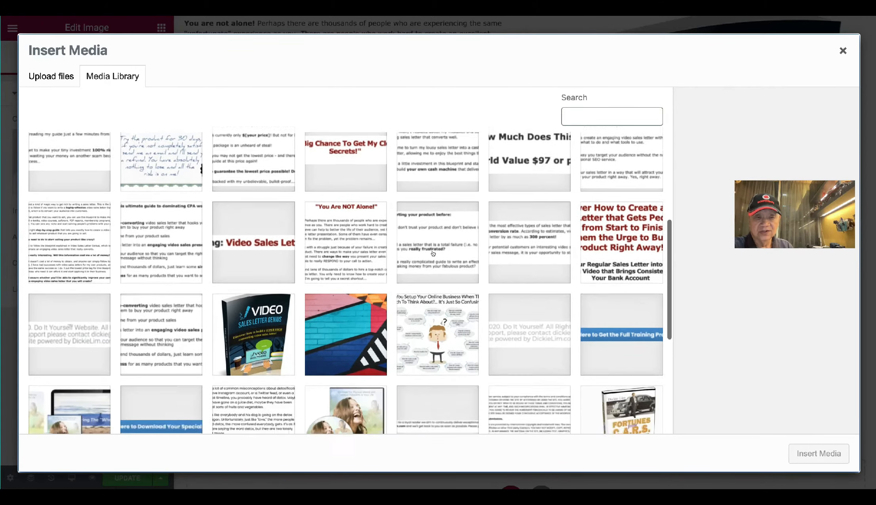
pyautogui.scroll(2, 433, 253)
pyautogui.scroll(2, 435, 270)
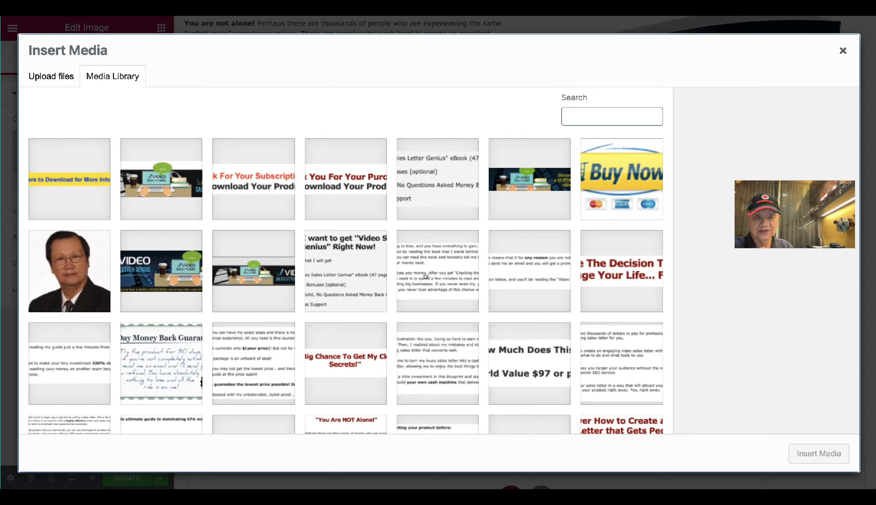
pyautogui.click(450, 274)
pyautogui.scroll(-5, 396, 254)
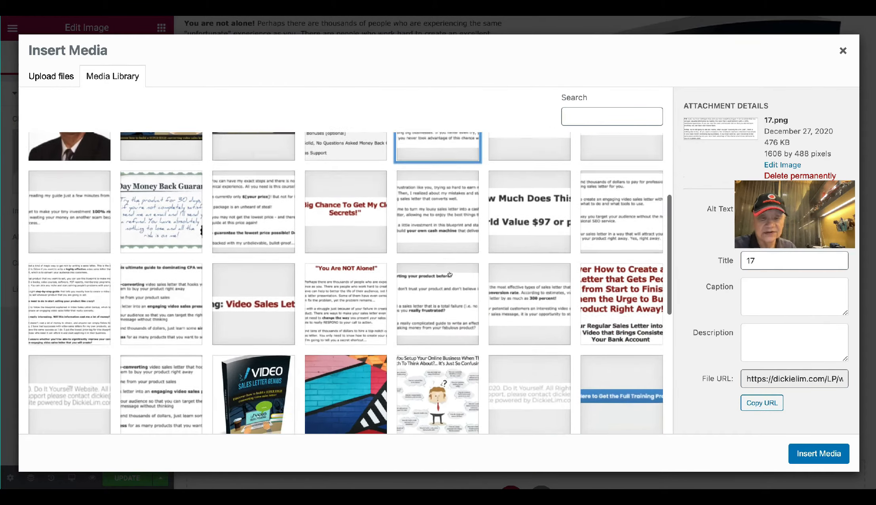
pyautogui.click(151, 223)
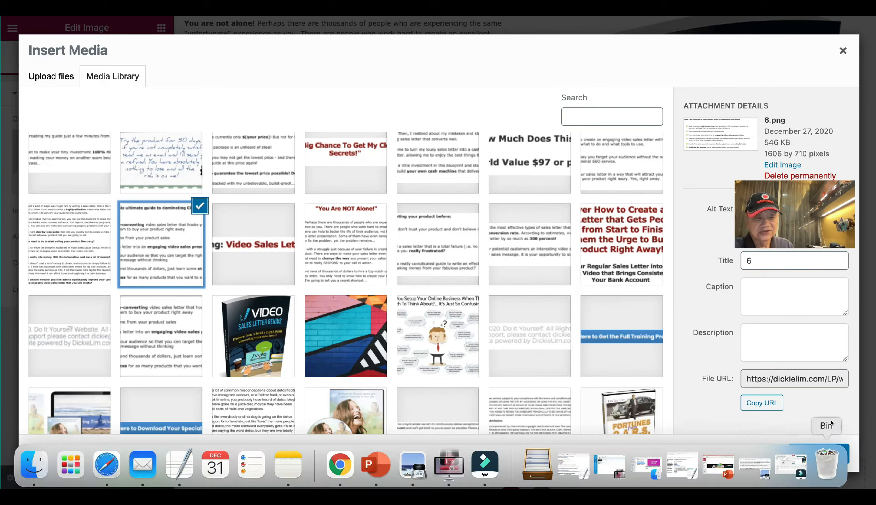
pyautogui.click(812, 452)
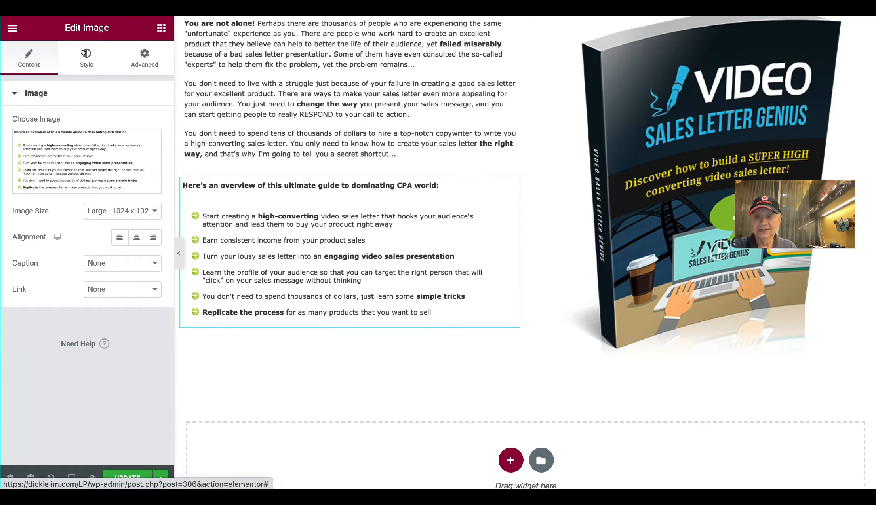
# Add an Image widget beneath the two-column section and insert OTO1-Button.png from the media library
pyautogui.click(161, 27)
pyautogui.moveTo(46, 205); pyautogui.dragTo(438, 361)
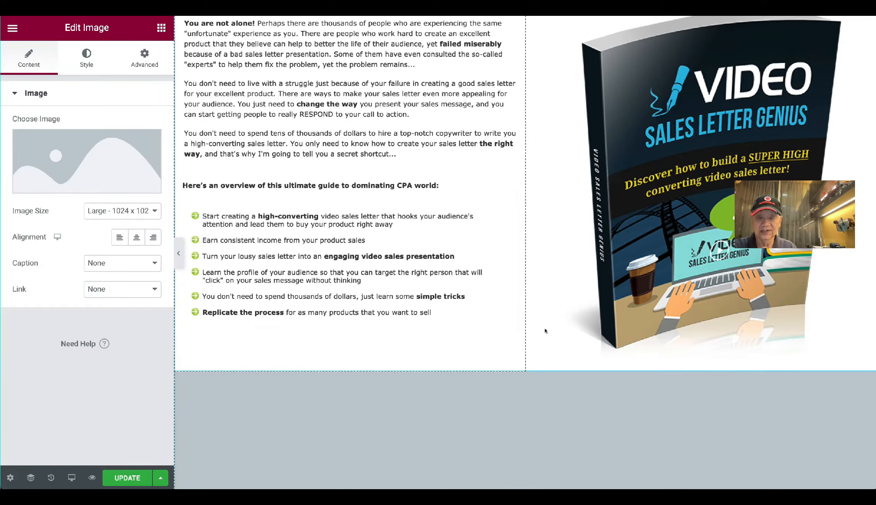
pyautogui.click(102, 138)
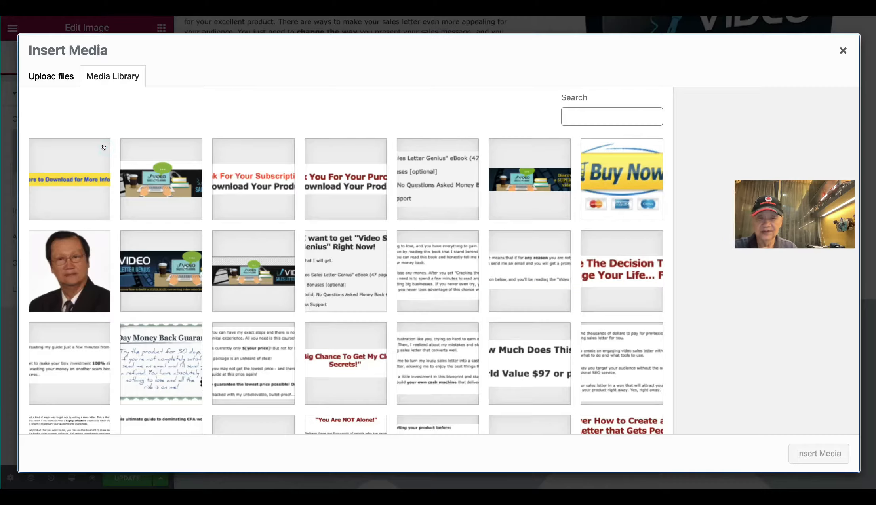
pyautogui.click(66, 181)
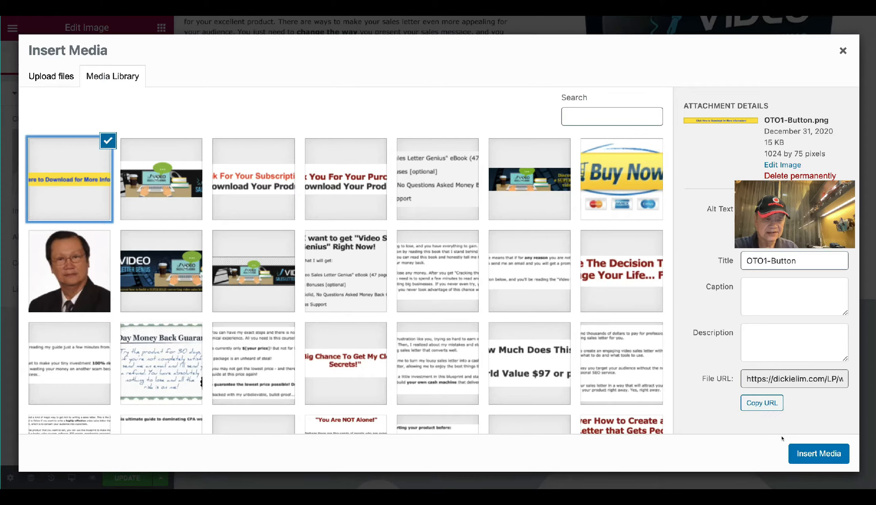
pyautogui.click(829, 454)
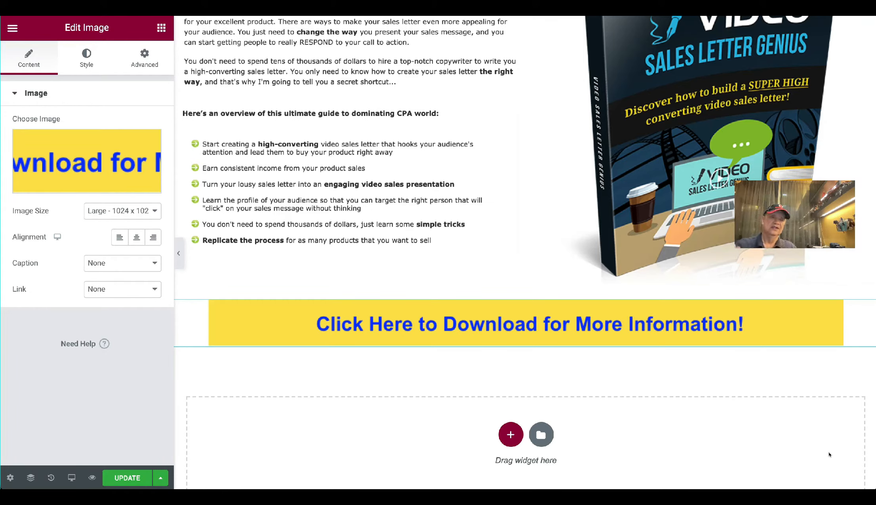
# Add a Text Editor widget beneath the yellow "Click Here to Download for More Information!" button image
pyautogui.scroll(9, 829, 454)
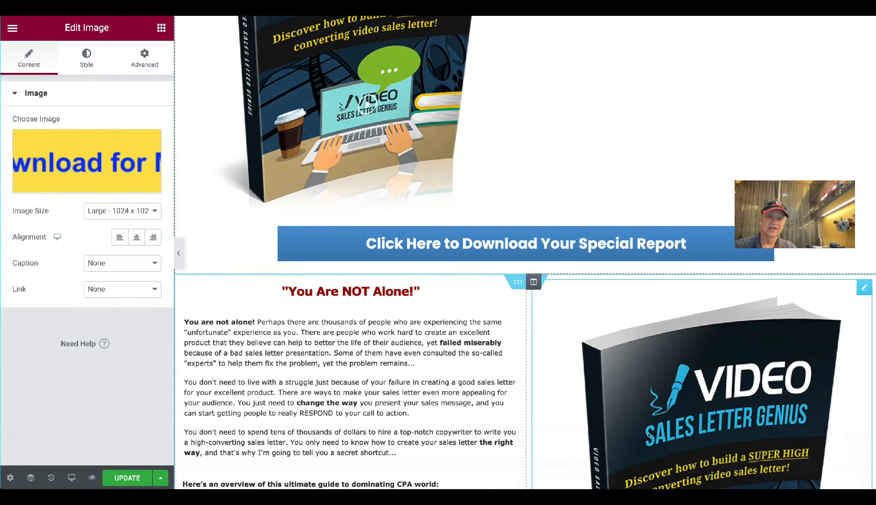
pyautogui.scroll(-6, 494, 397)
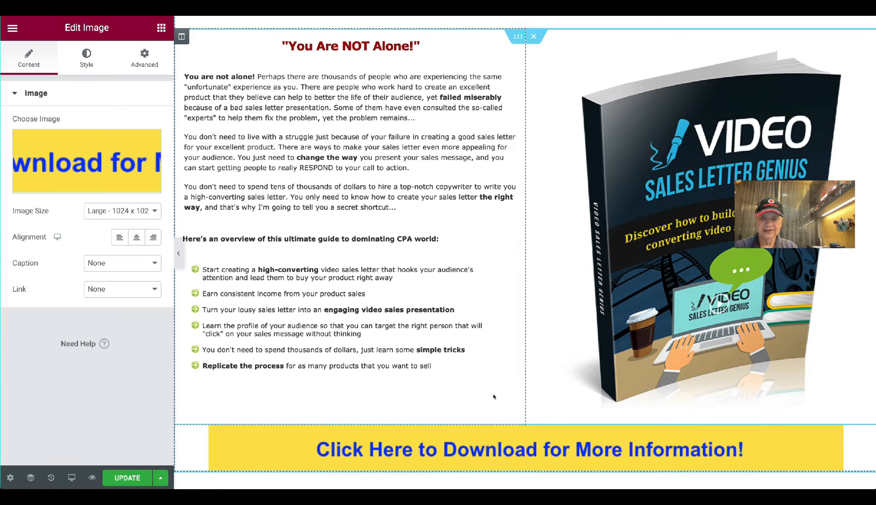
pyautogui.scroll(-4, 494, 396)
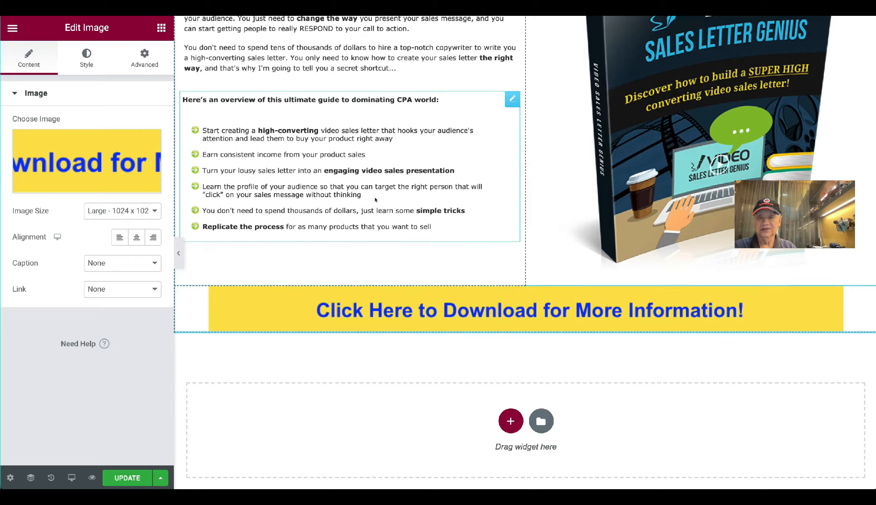
pyautogui.click(161, 27)
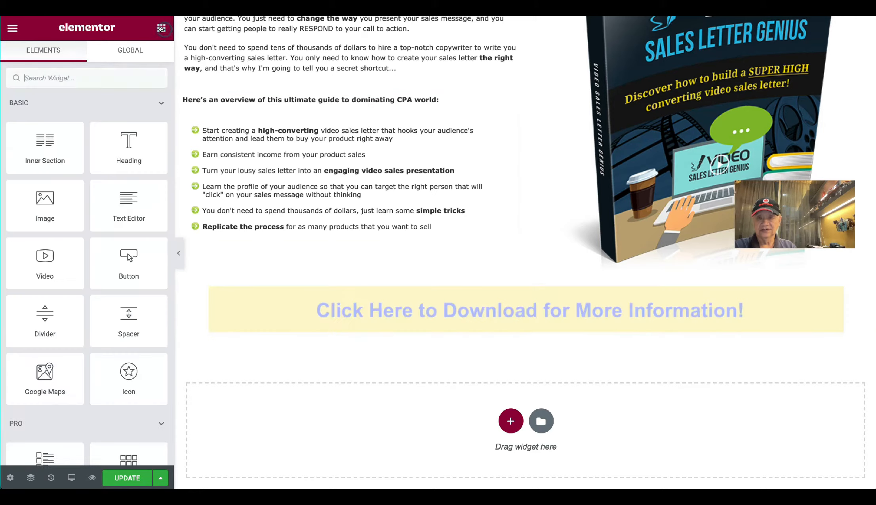
pyautogui.moveTo(129, 202); pyautogui.dragTo(590, 321)
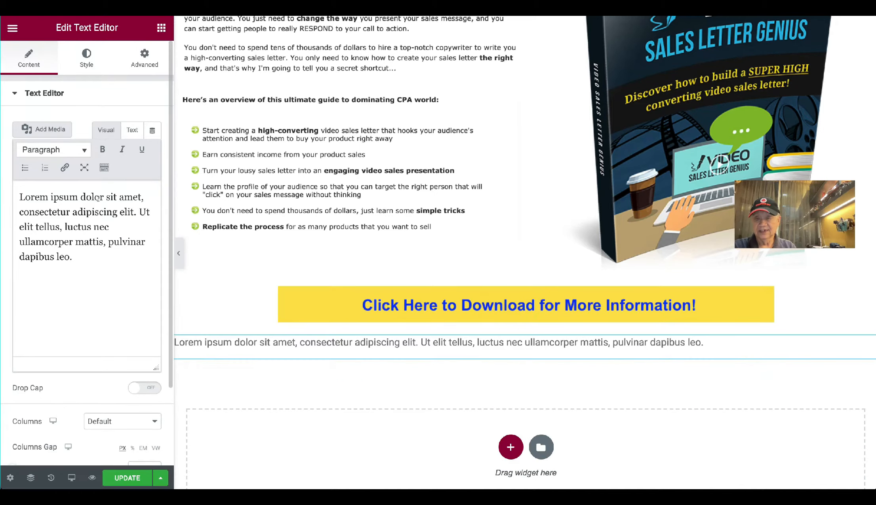
# Replace the new text widget's placeholder paragraph with "Contact Us | Disclaimer"
pyautogui.moveTo(81, 258); pyautogui.dragTo(30, 185)
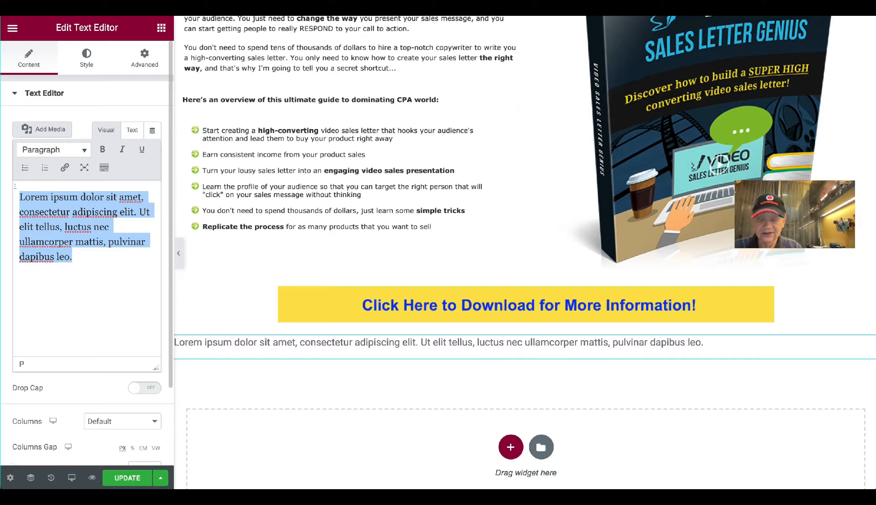
pyautogui.write('Con')
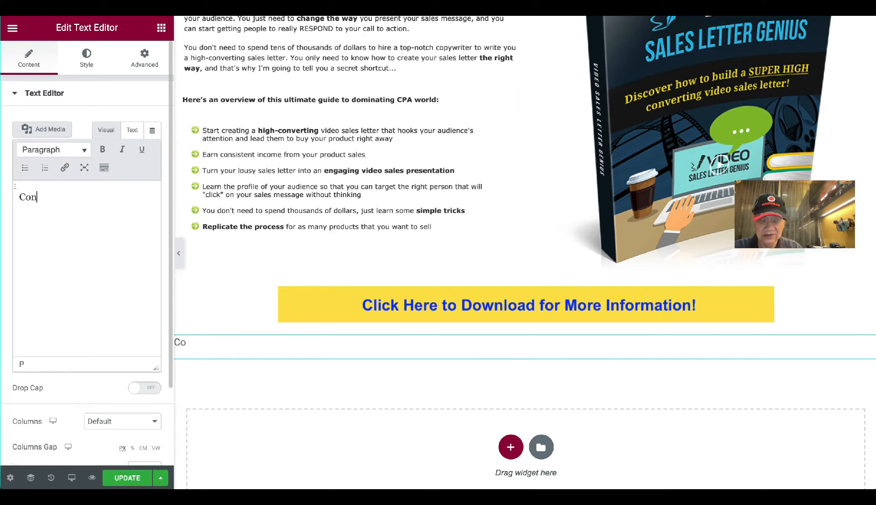
pyautogui.write('tact ')
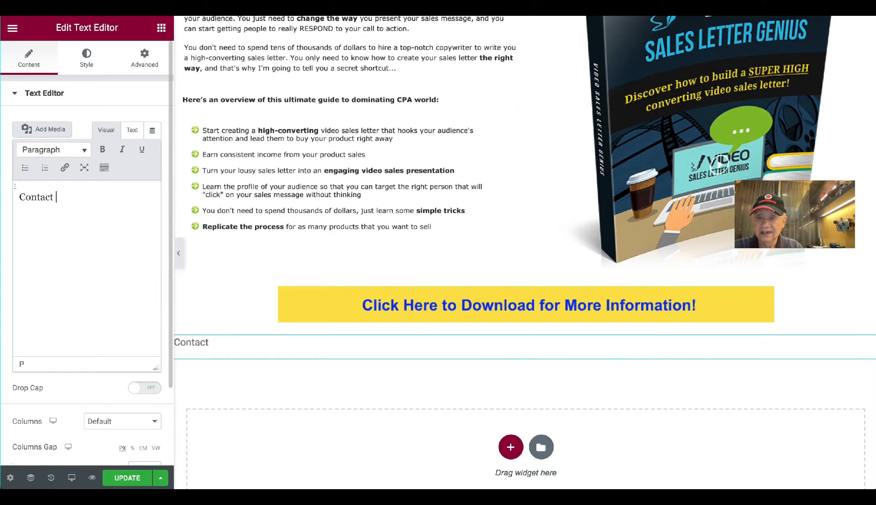
pyautogui.write('Us')
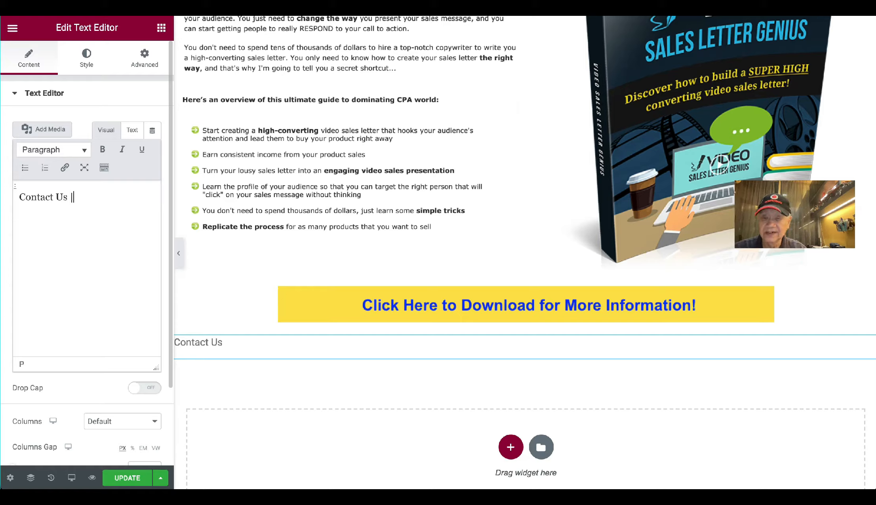
pyautogui.write('| ')
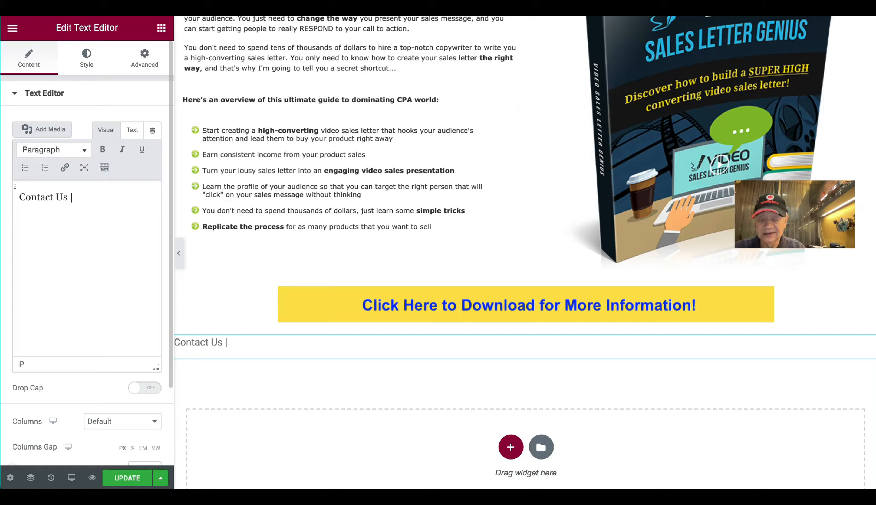
pyautogui.write('De')
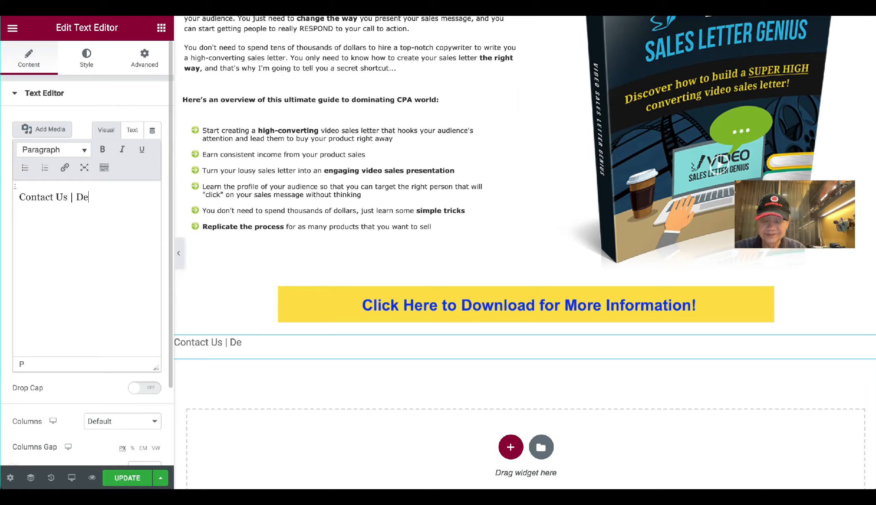
pyautogui.press('BackSpace')
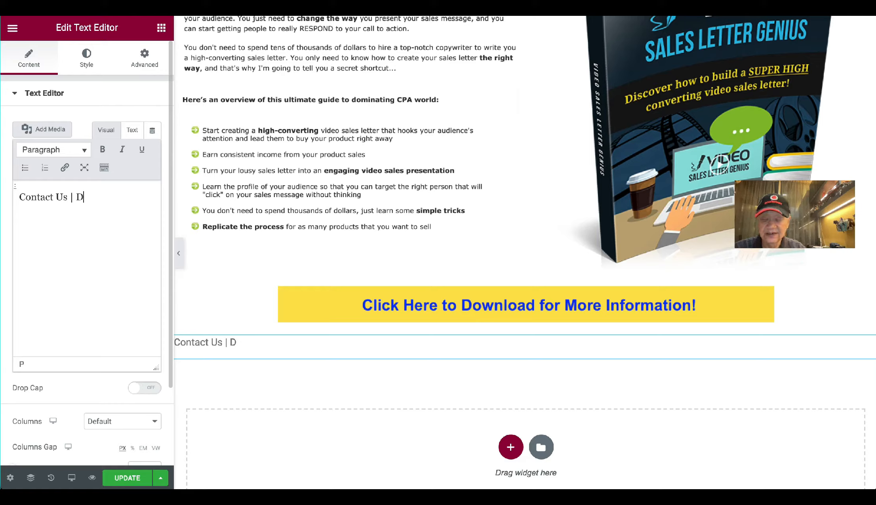
pyautogui.write('isclam')
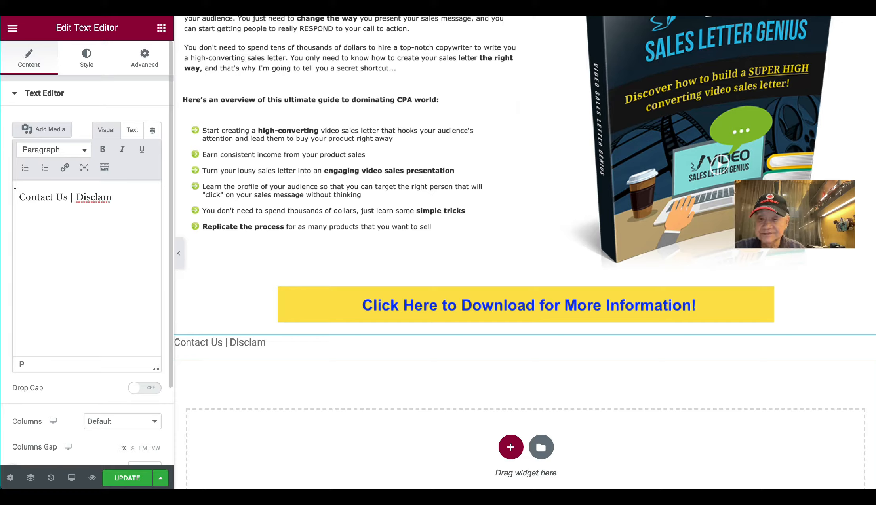
pyautogui.press('BackSpace')
pyautogui.write('imer')
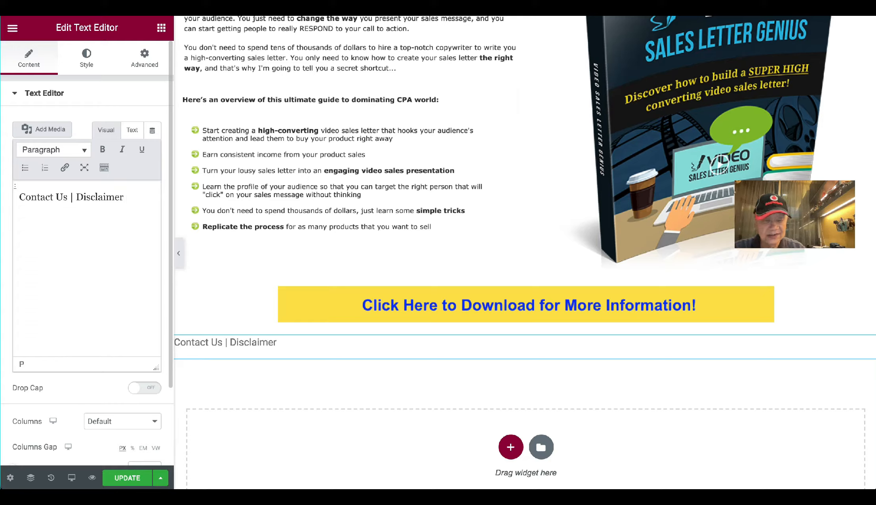
# Append "| Privacy Policy" to the footer text, correcting the misspelled words with the spell-check suggestions
pyautogui.write(' |')
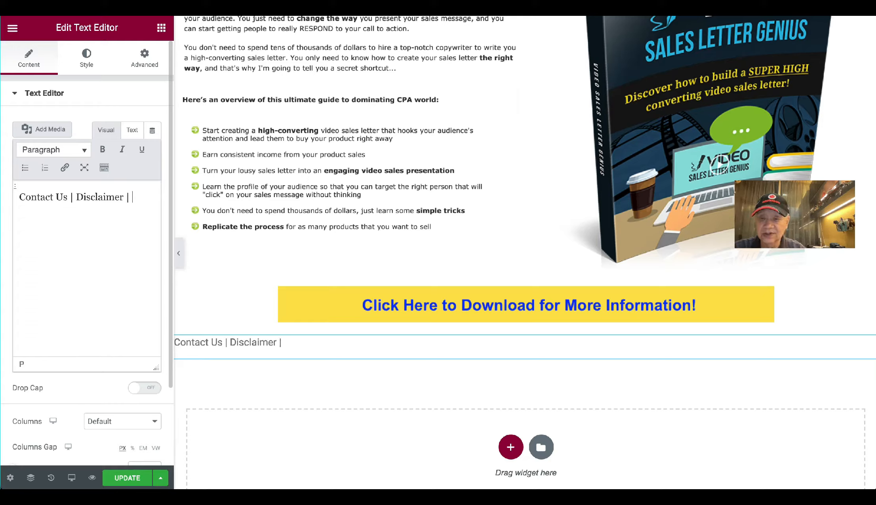
pyautogui.write(' Priva')
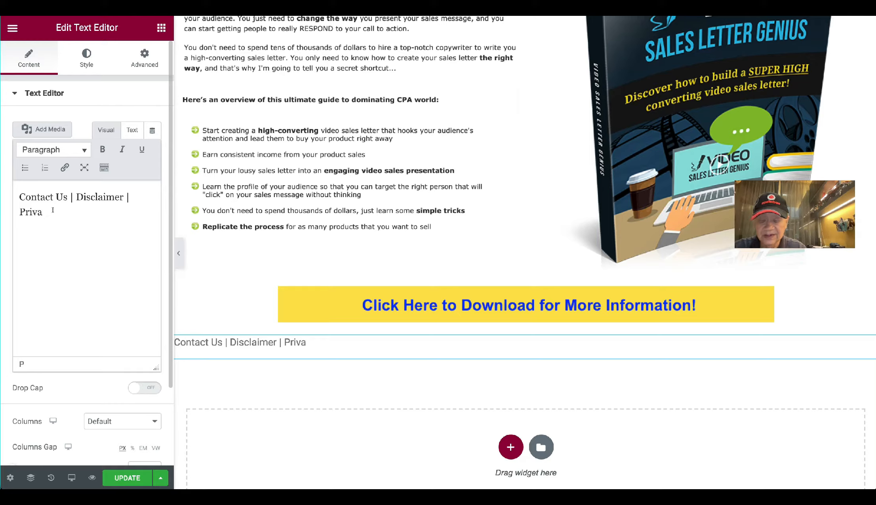
pyautogui.write('ry')
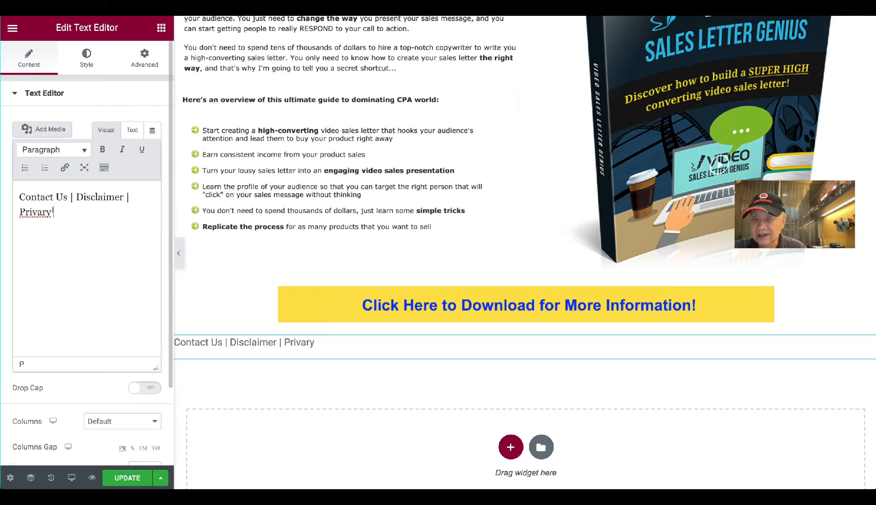
pyautogui.rightClick(34, 213)
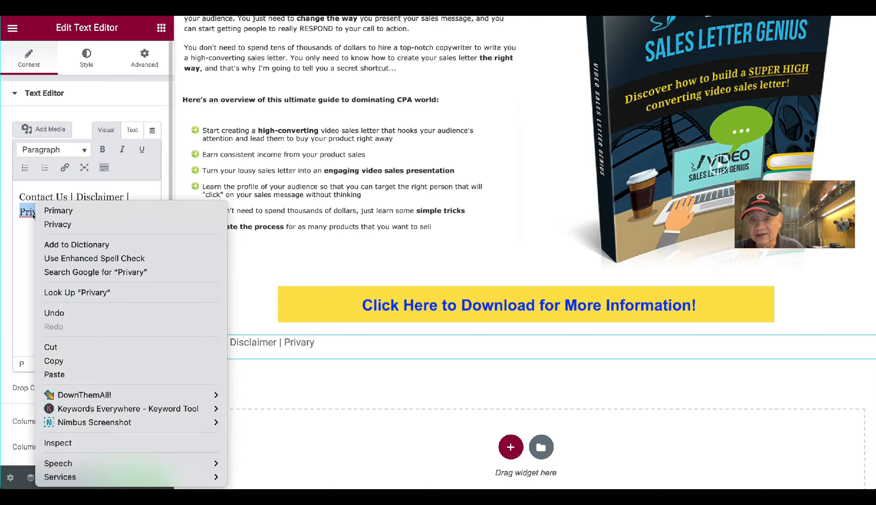
pyautogui.click(57, 224)
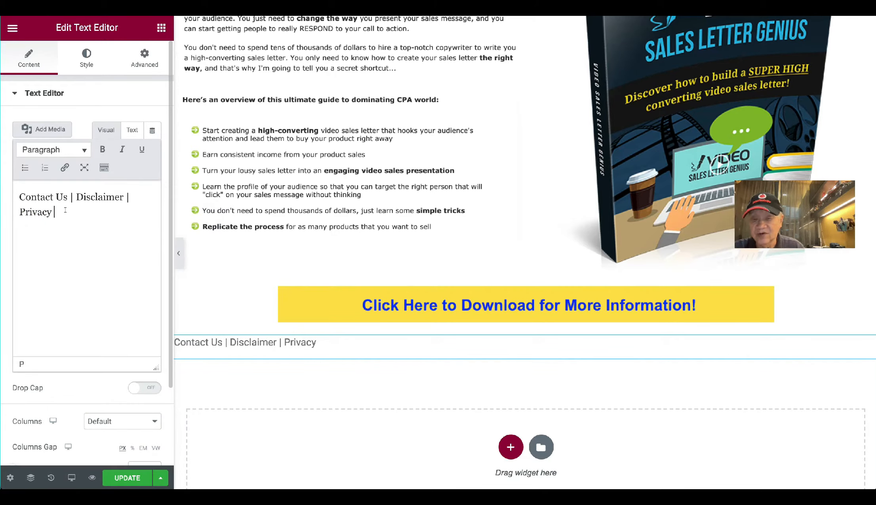
pyautogui.write('Plolic')
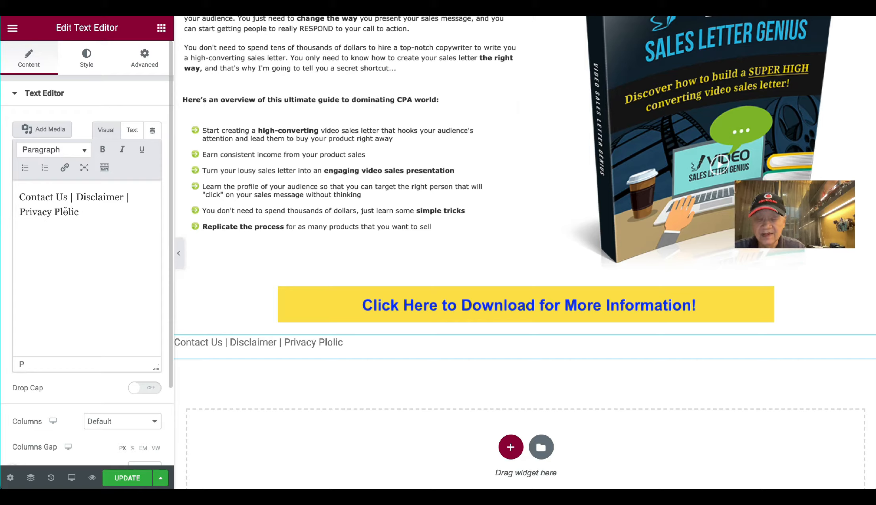
pyautogui.write('y')
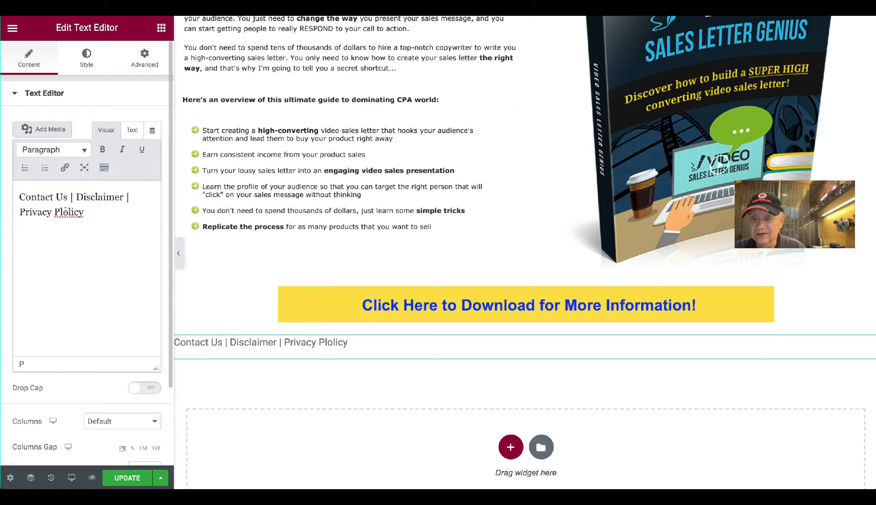
pyautogui.rightClick(68, 213)
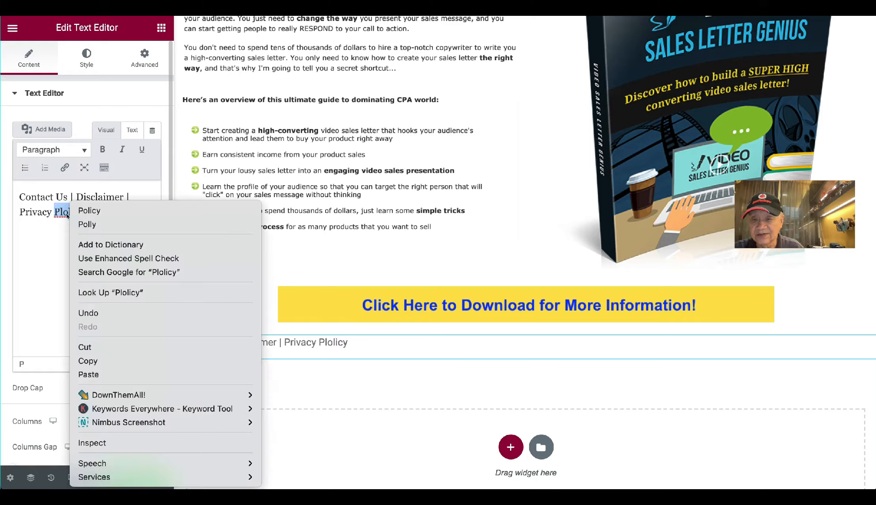
pyautogui.click(88, 262)
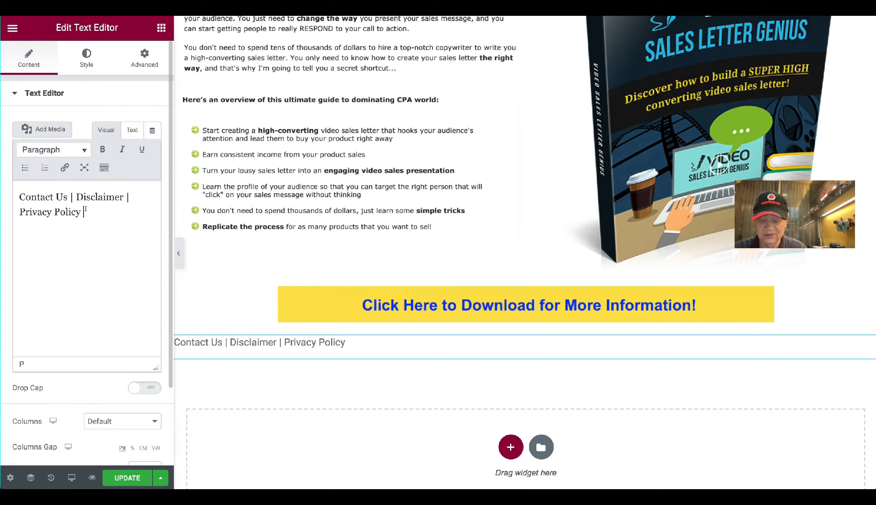
# Add "| Join an Affiliate" at the end of the footer text line
pyautogui.write('|')
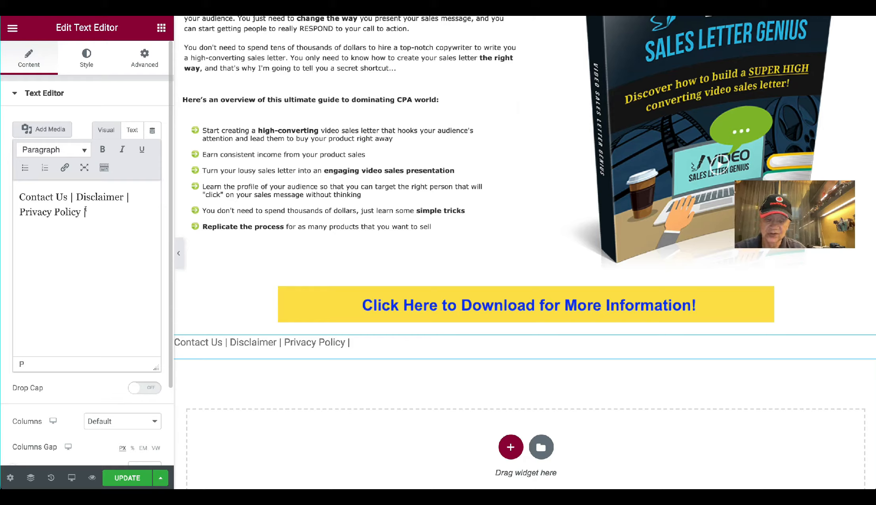
pyautogui.write('Joi')
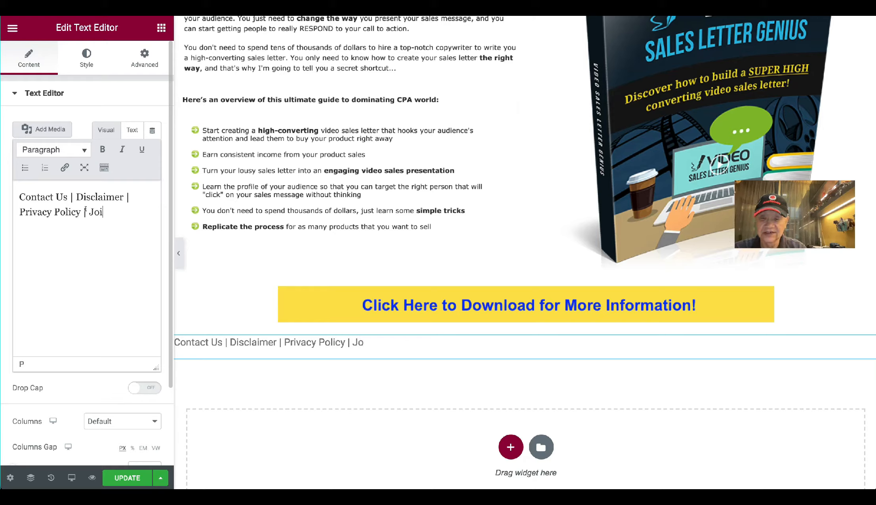
pyautogui.write('n')
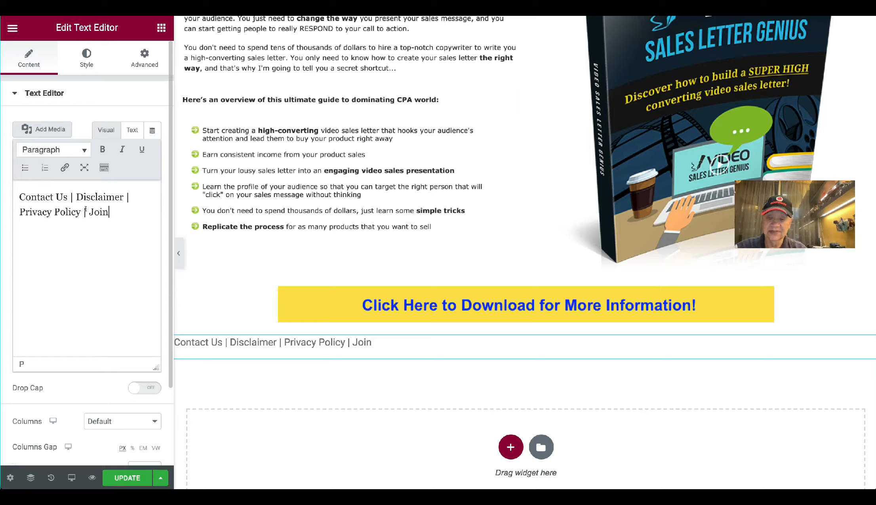
pyautogui.write('an')
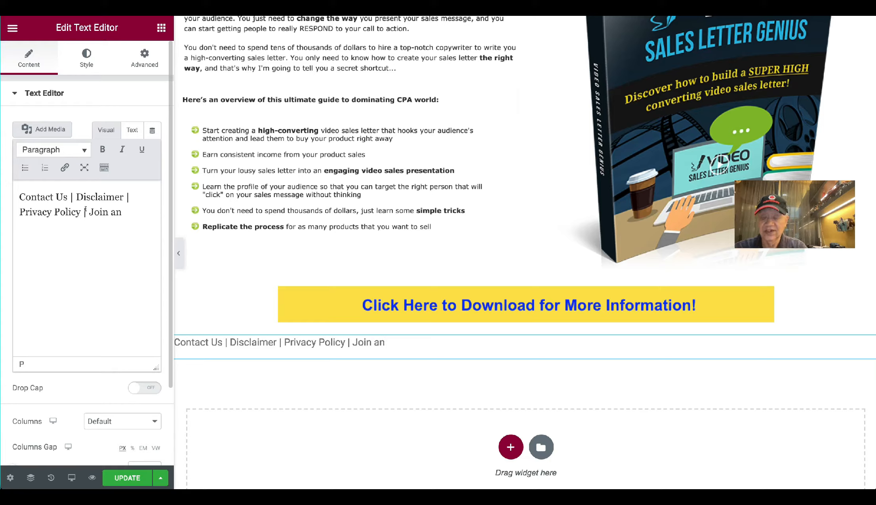
pyautogui.write(' Af')
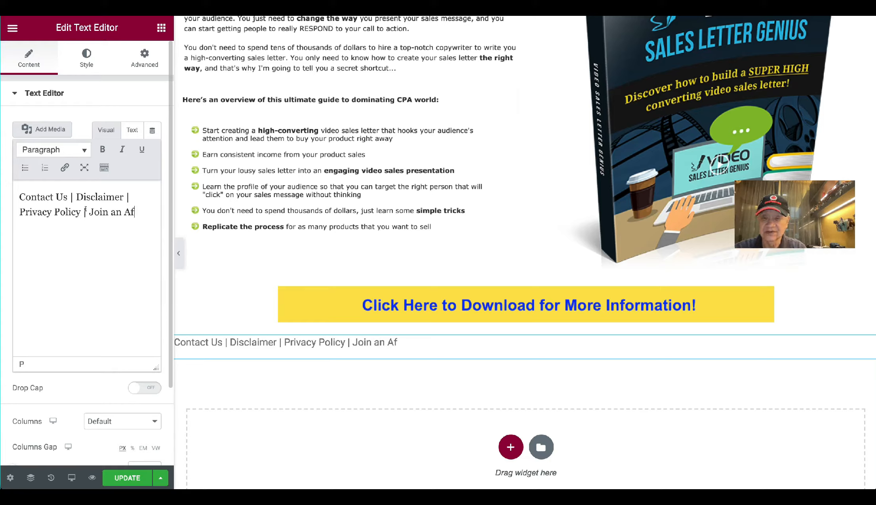
pyautogui.write('filiate')
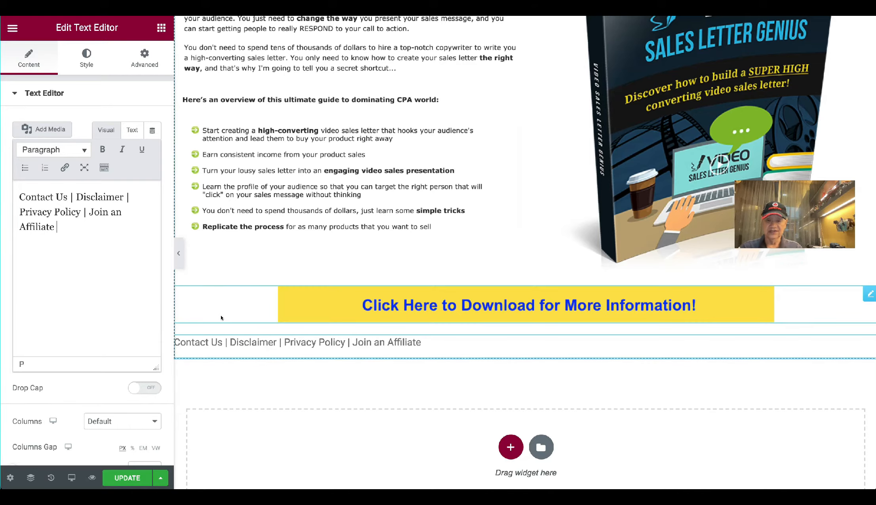
# Center the footer text and set its text color to the dark shade #2A0404
pyautogui.click(85, 56)
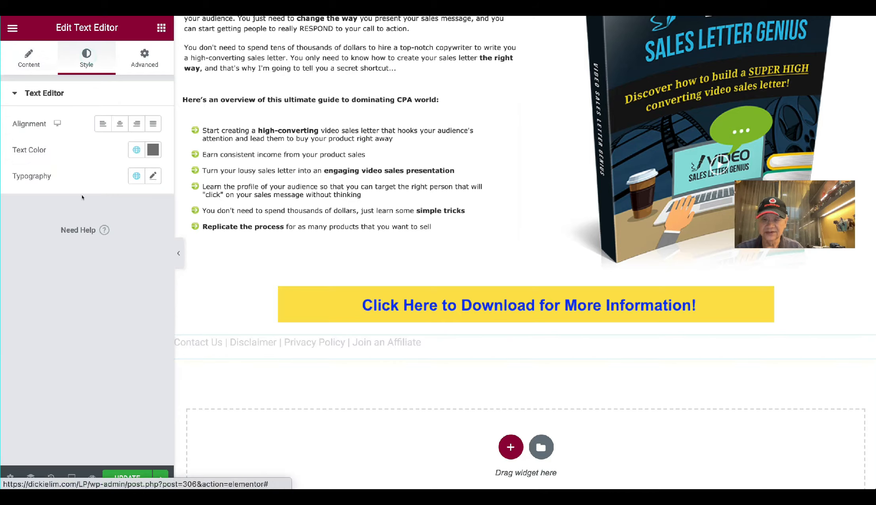
pyautogui.click(120, 124)
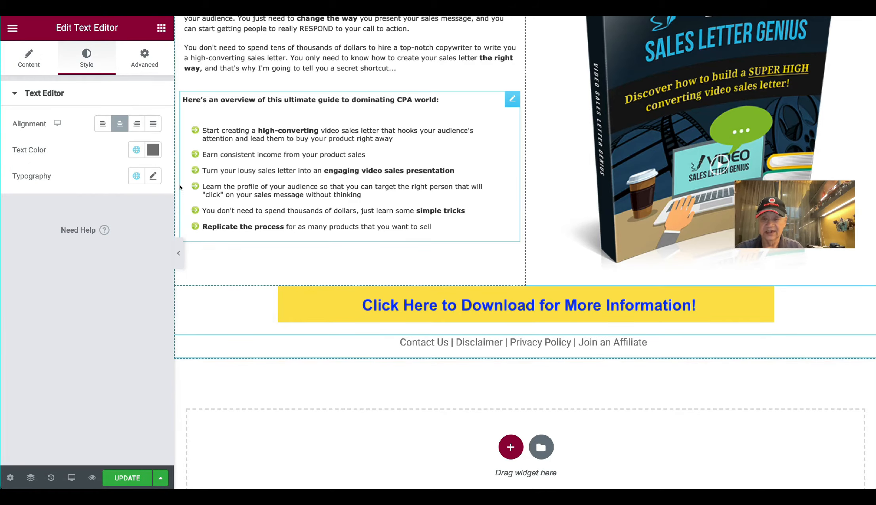
pyautogui.click(151, 150)
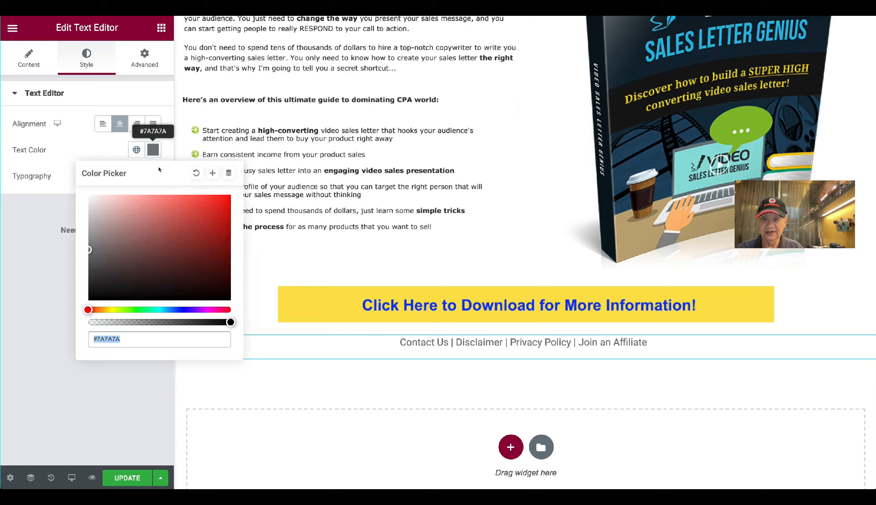
pyautogui.click(213, 279)
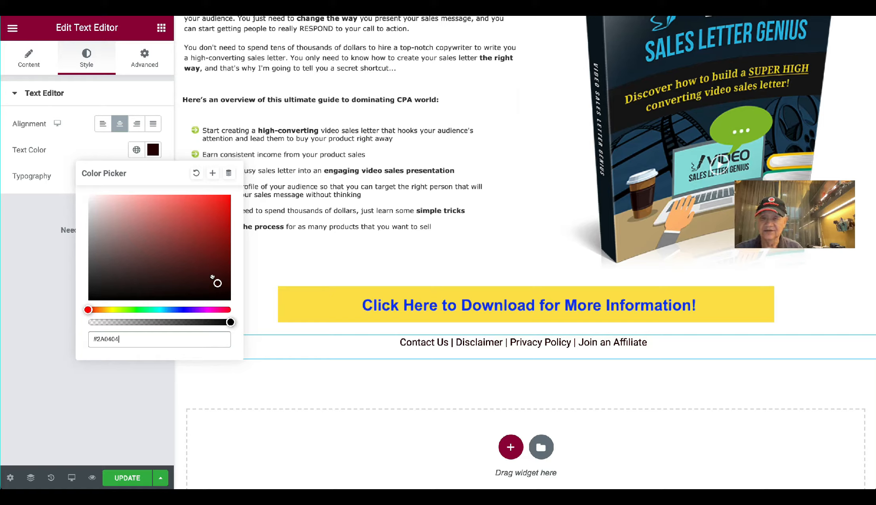
pyautogui.click(67, 146)
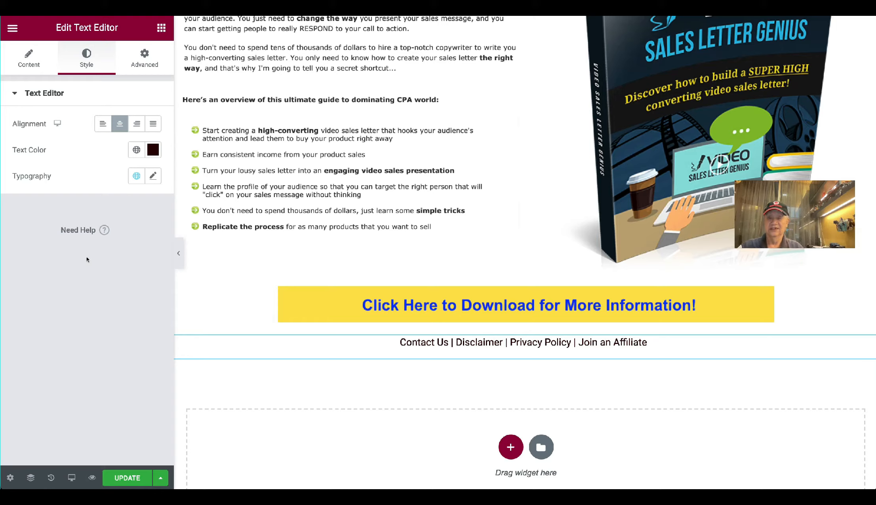
pyautogui.click(161, 28)
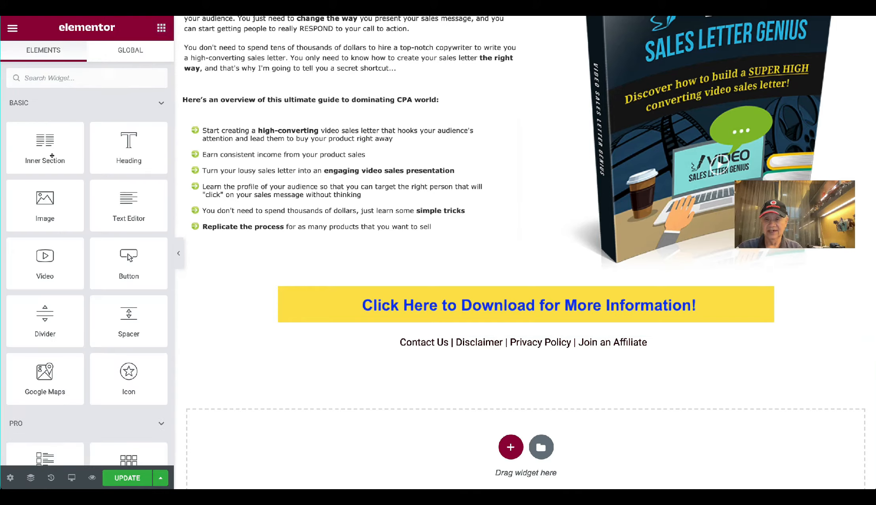
# Add an image widget below the footer text line and fill it with Footor2.png from the media library
pyautogui.moveTo(41, 198); pyautogui.dragTo(535, 356)
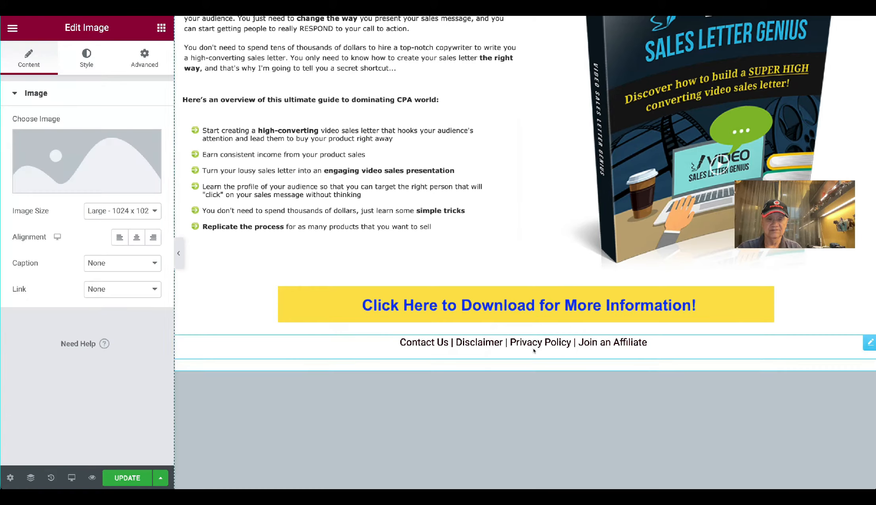
pyautogui.click(113, 168)
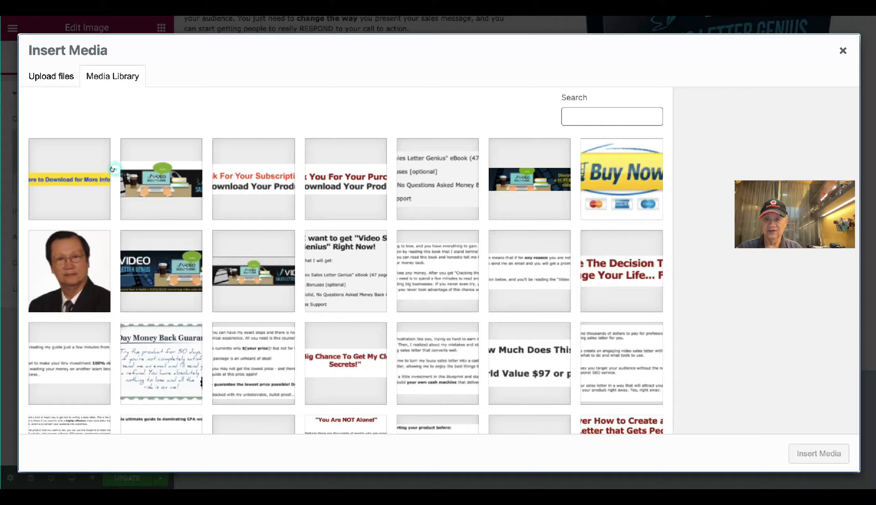
pyautogui.click(170, 169)
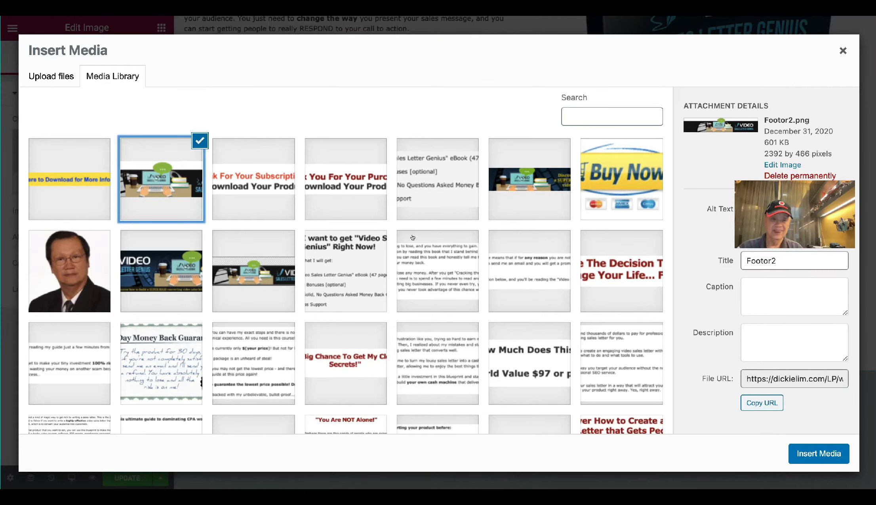
pyautogui.click(827, 452)
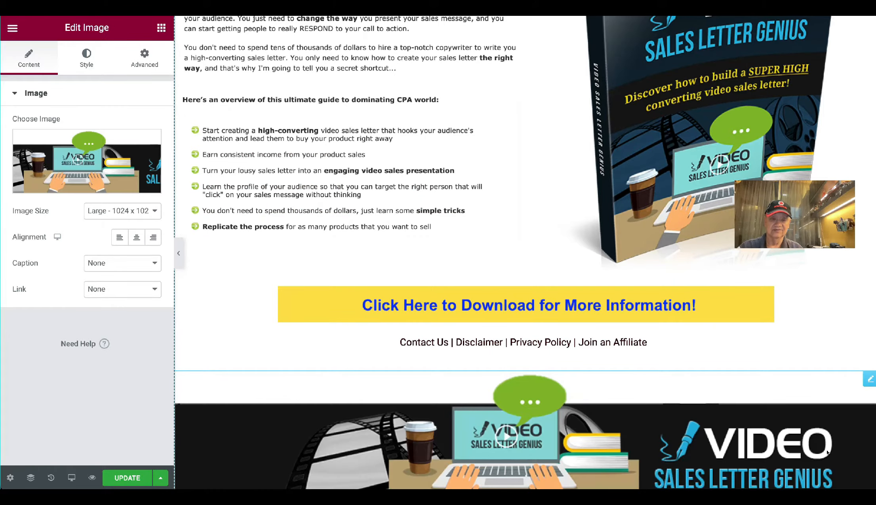
pyautogui.scroll(-2, 826, 452)
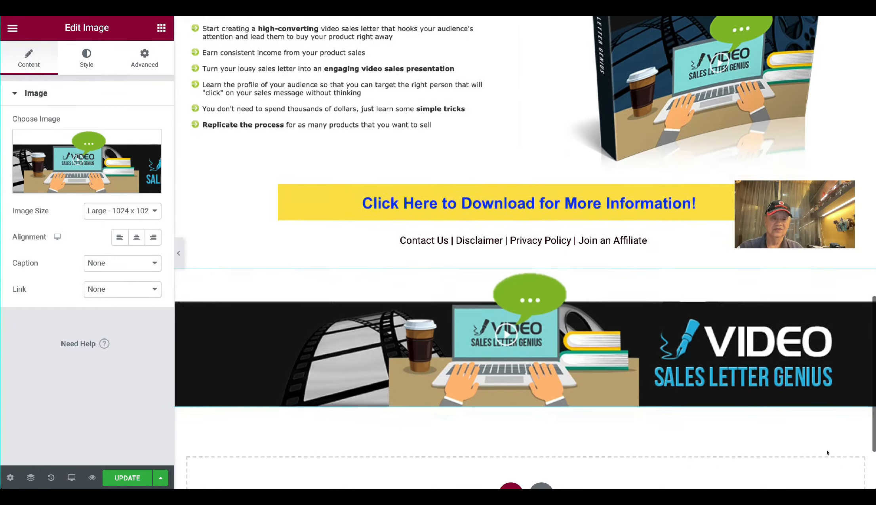
# Review the page layout from the header banner to the footer image, including a preview with the editing panel hidden
pyautogui.scroll(5, 827, 452)
pyautogui.scroll(10, 826, 453)
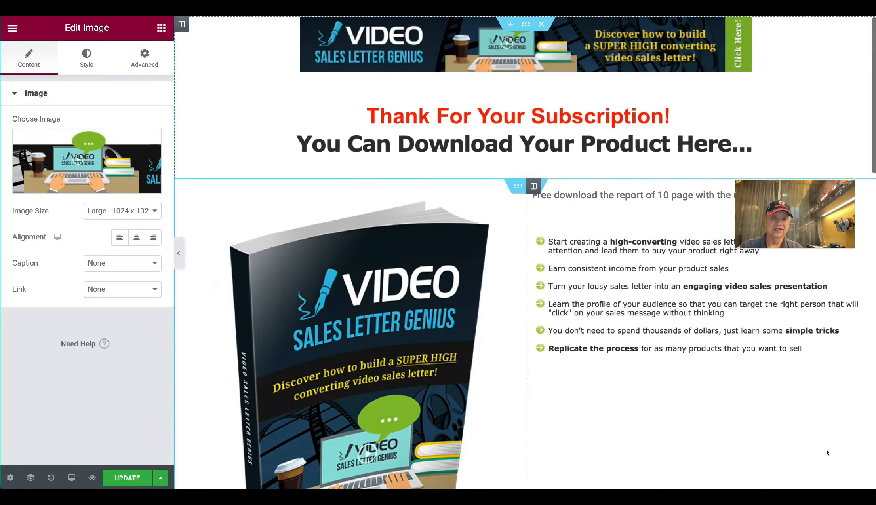
pyautogui.scroll(-6, 827, 453)
pyautogui.scroll(-10, 827, 453)
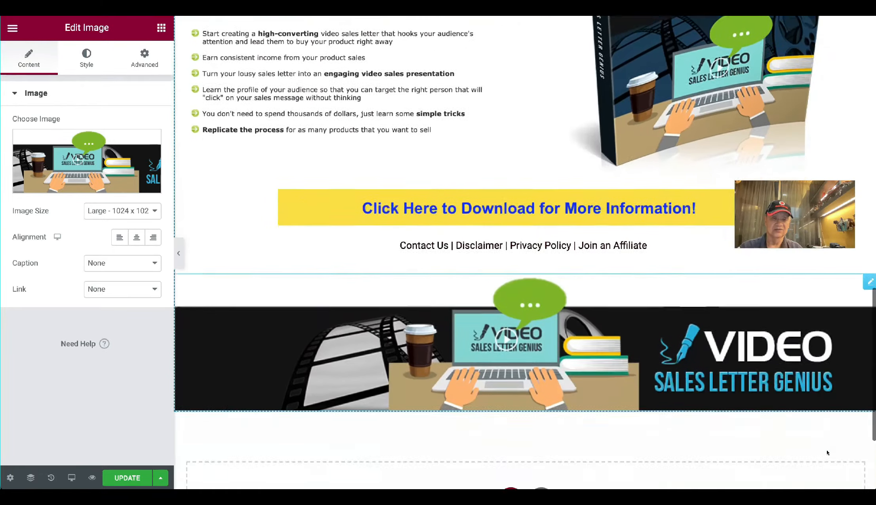
pyautogui.scroll(1, 827, 454)
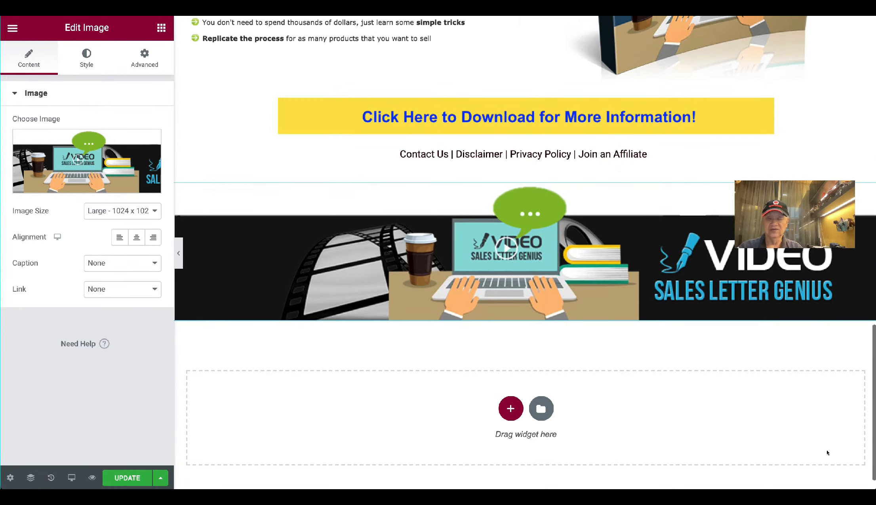
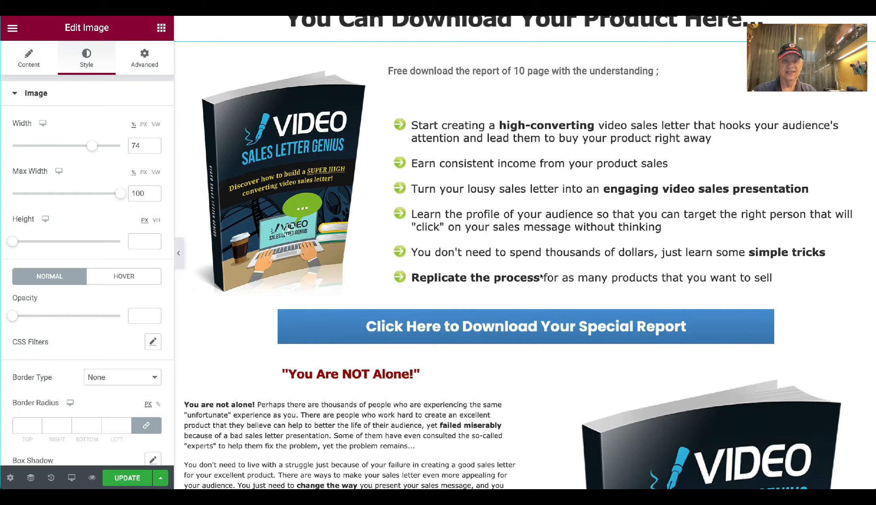
pyautogui.scroll(-1, 541, 276)
pyautogui.scroll(4, 558, 268)
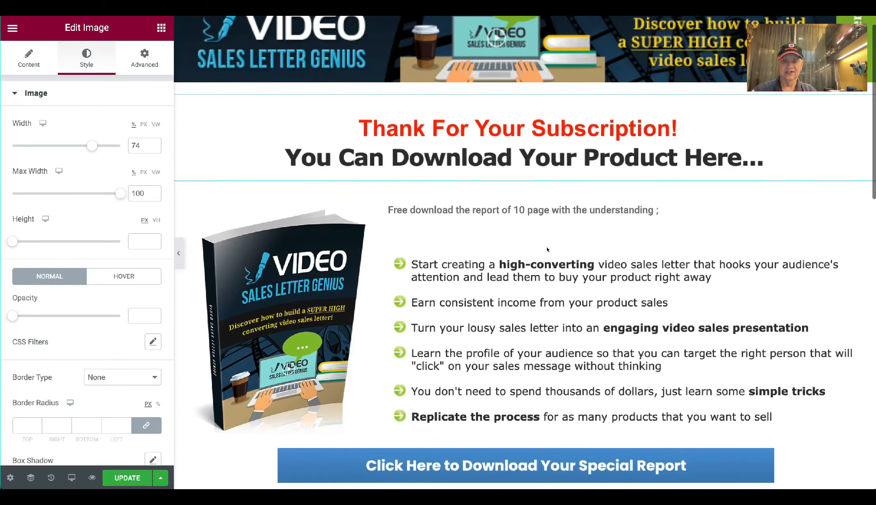
pyautogui.click(173, 253)
pyautogui.scroll(-3, 411, 265)
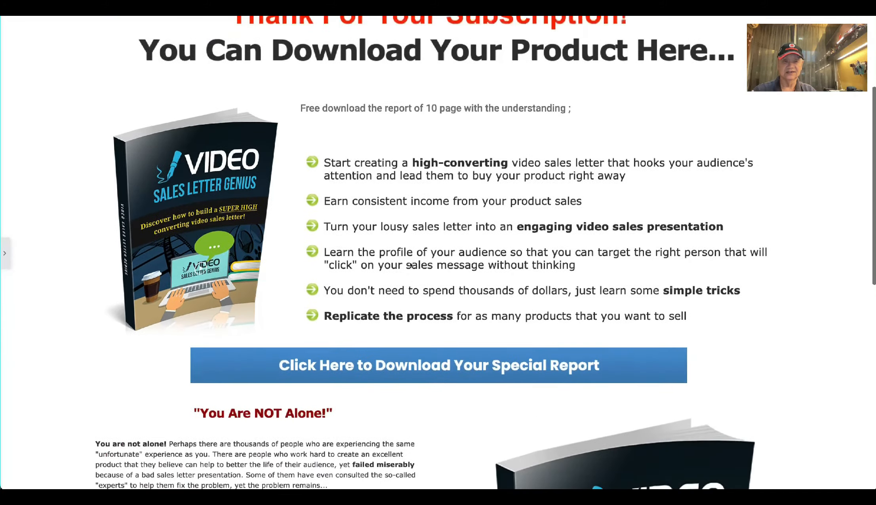
pyautogui.scroll(1, 411, 265)
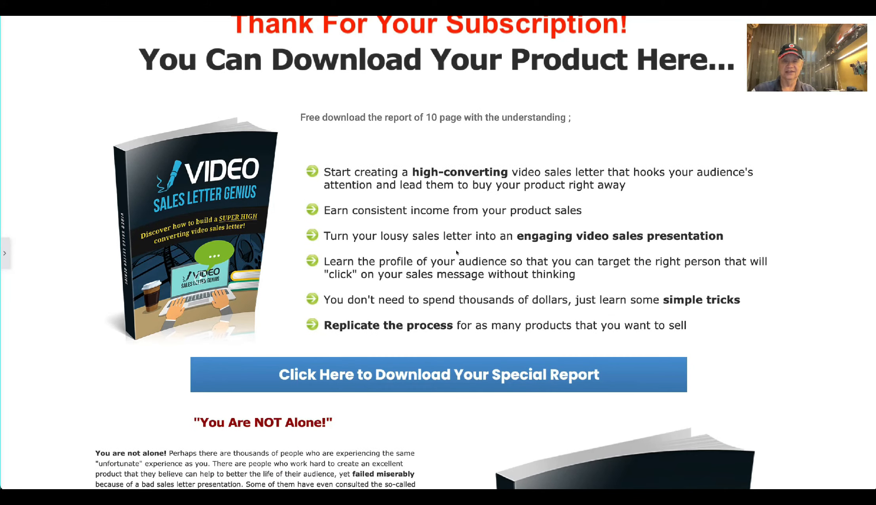
pyautogui.scroll(-3, 455, 251)
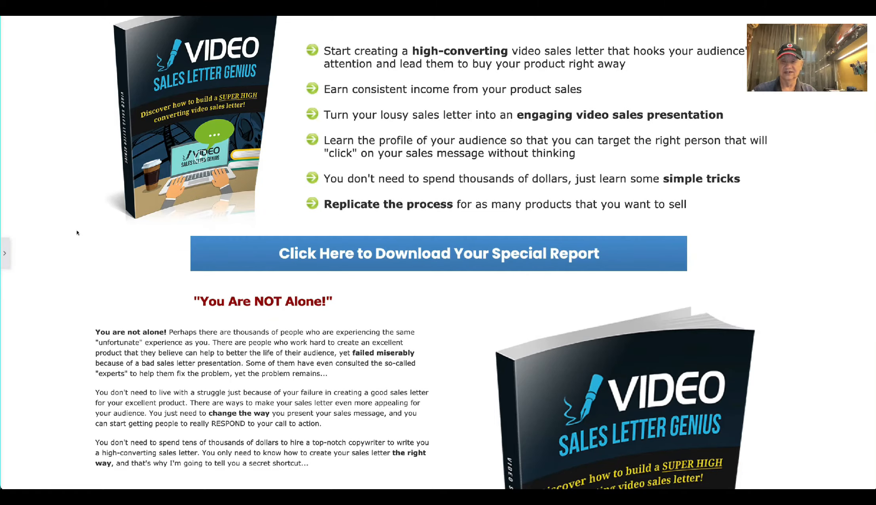
# Set the blue "Click Here to Download Your Special Report" image's max width to 100% and width to 82%, and preview the page
pyautogui.click(5, 253)
pyautogui.click(28, 59)
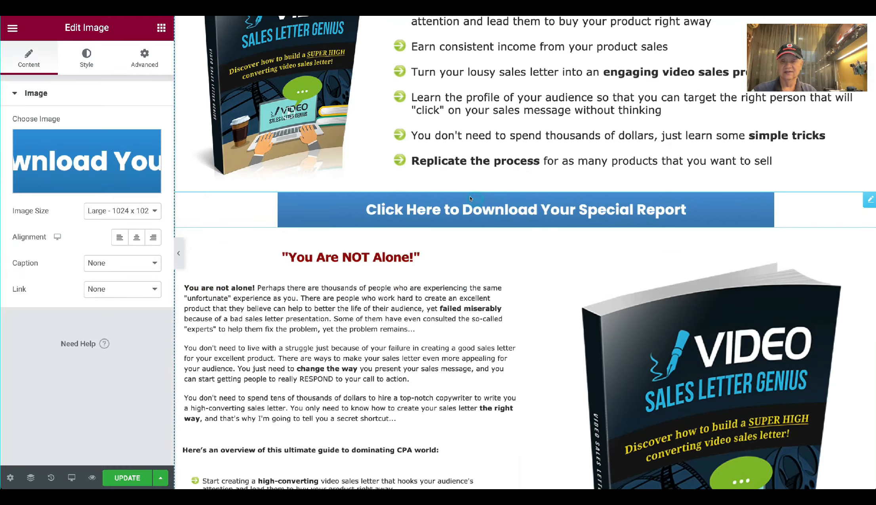
pyautogui.click(99, 60)
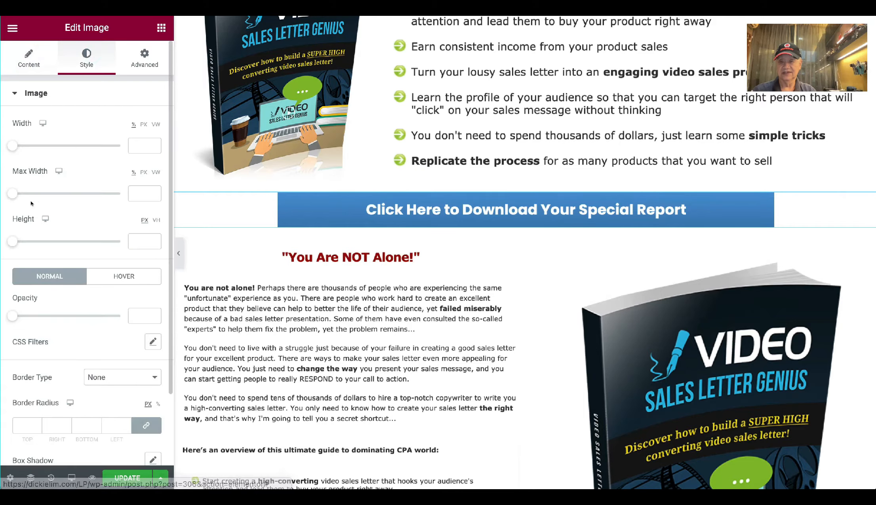
pyautogui.moveTo(13, 193); pyautogui.dragTo(121, 193)
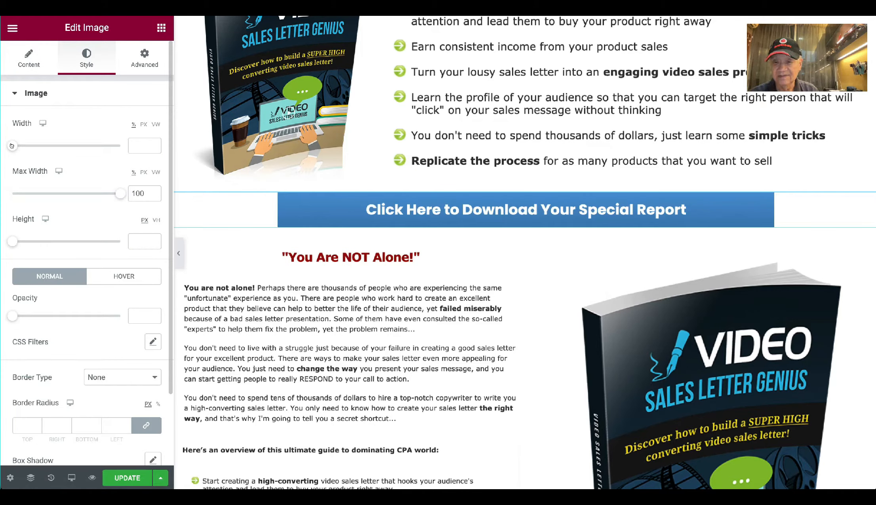
pyautogui.moveTo(13, 144); pyautogui.dragTo(100, 145)
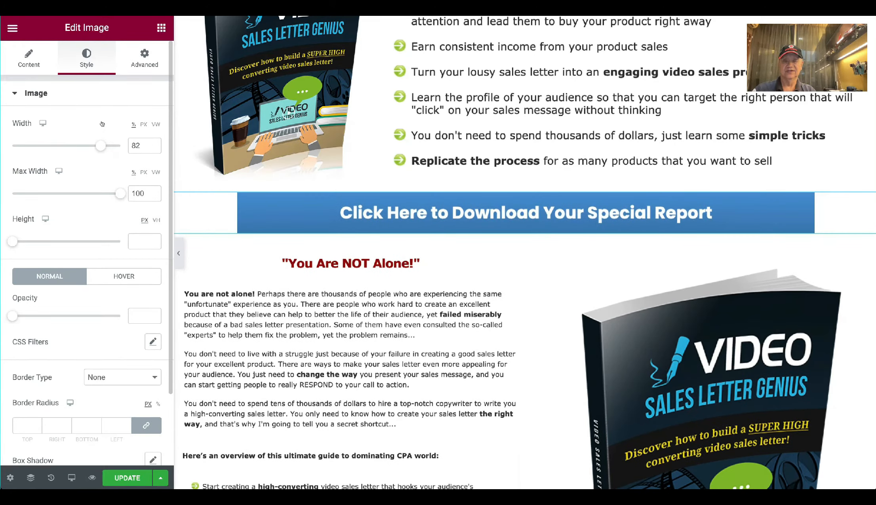
pyautogui.click(181, 253)
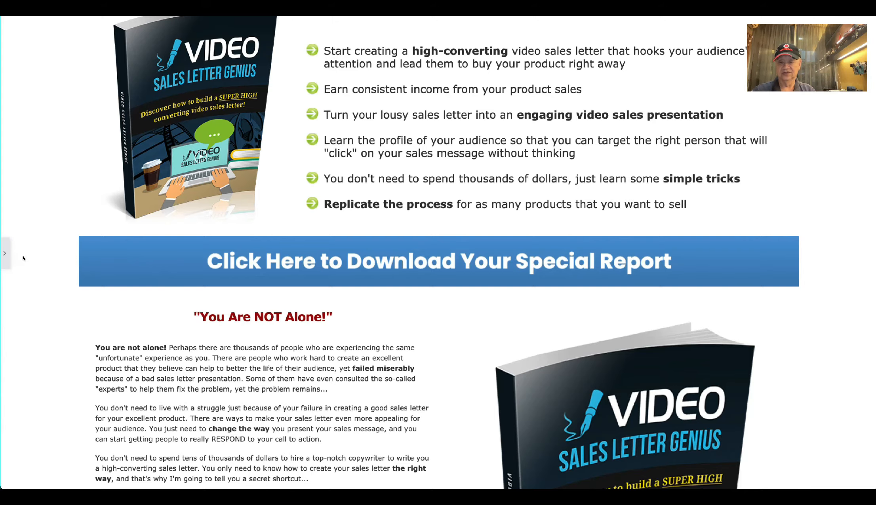
pyautogui.click(4, 253)
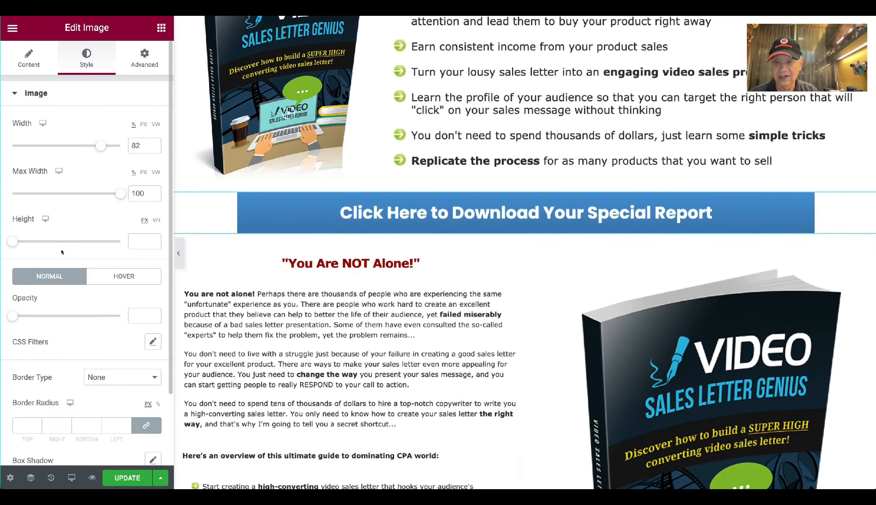
# Try a width of 75% for the blue special-report download image and preview it on the page
pyautogui.moveTo(97, 147); pyautogui.dragTo(89, 147)
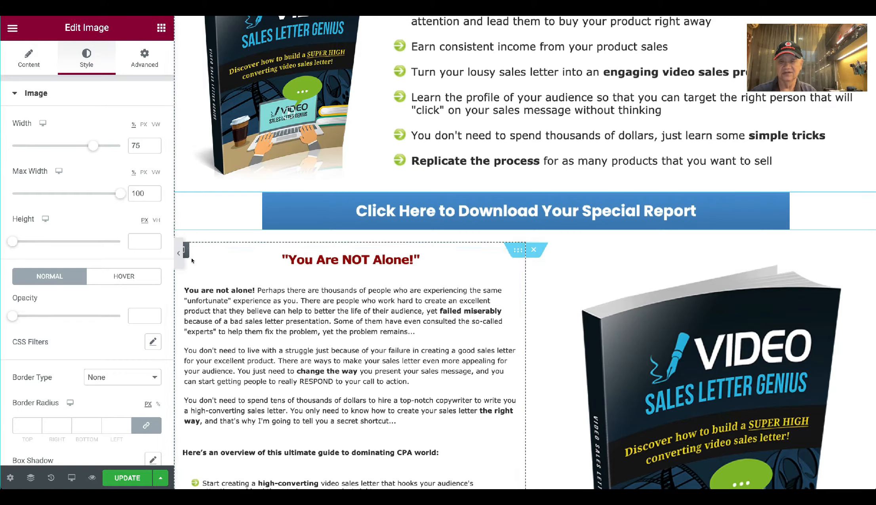
pyautogui.click(177, 250)
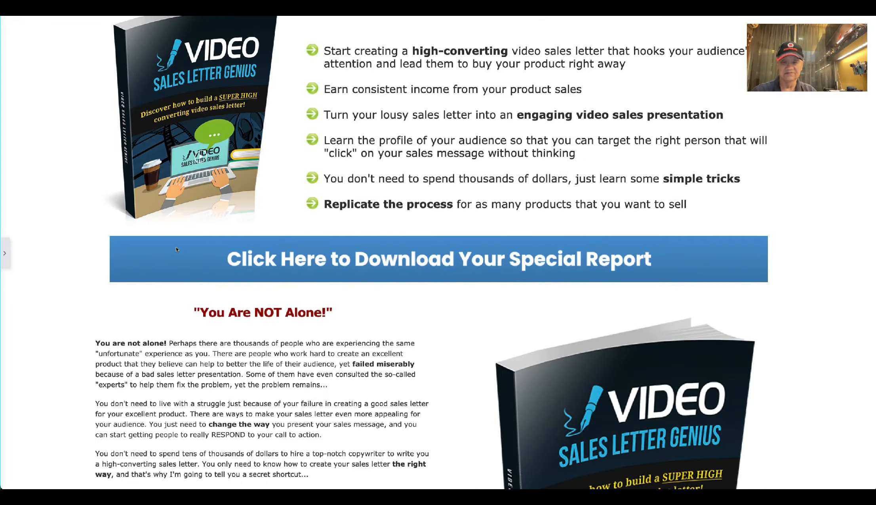
pyautogui.click(4, 253)
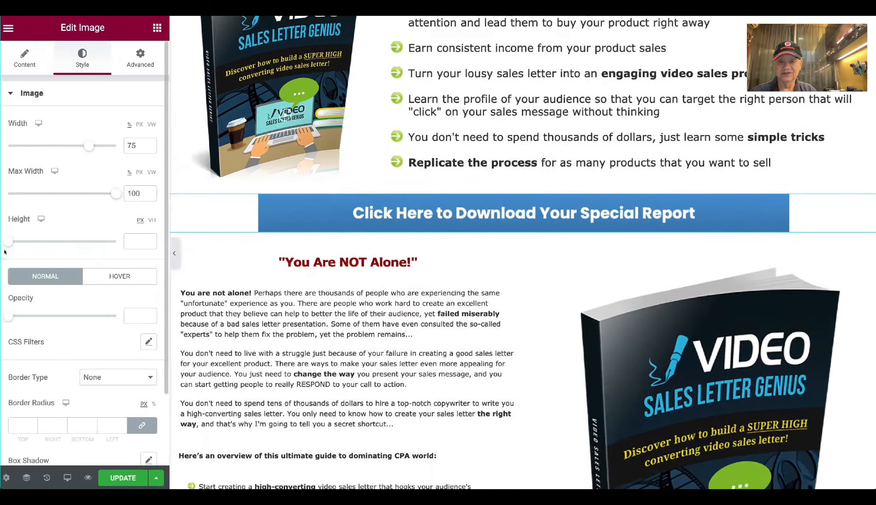
# Set the blue special-report download image's width to 70%, preview the result, and save the page
pyautogui.moveTo(91, 147); pyautogui.dragTo(84, 147)
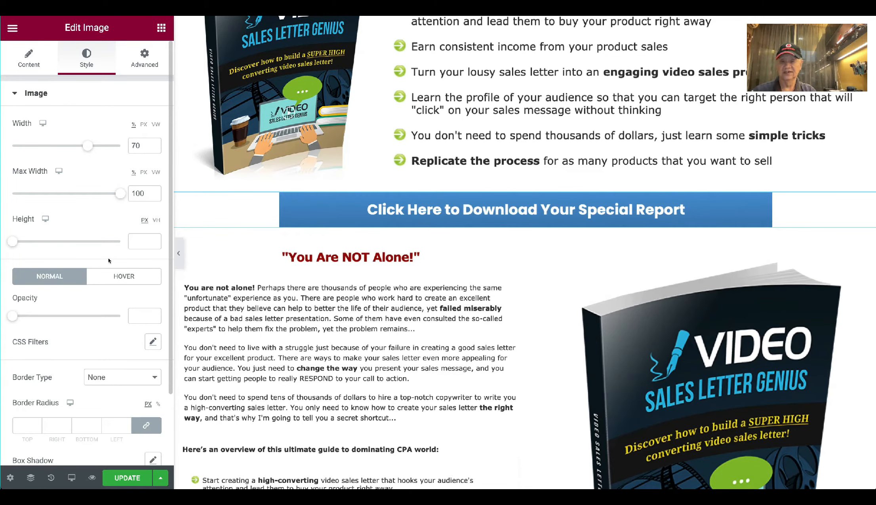
pyautogui.click(178, 252)
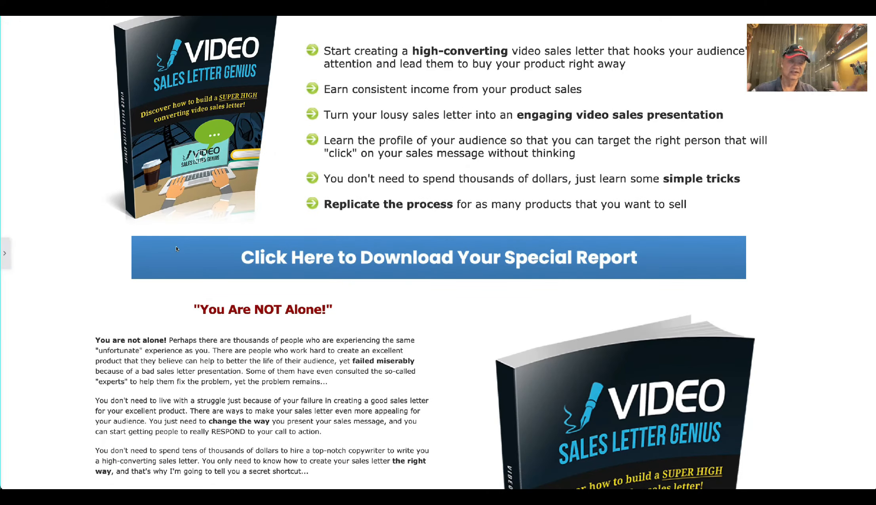
pyautogui.click(3, 253)
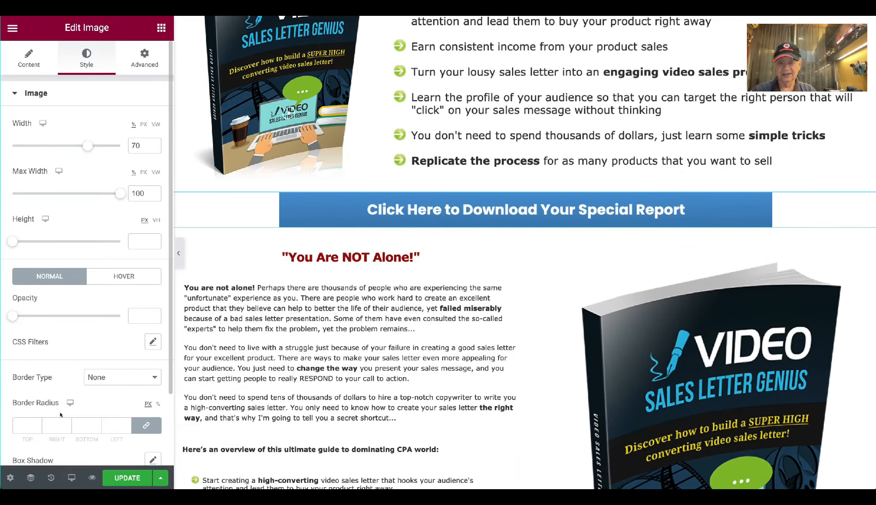
pyautogui.click(126, 478)
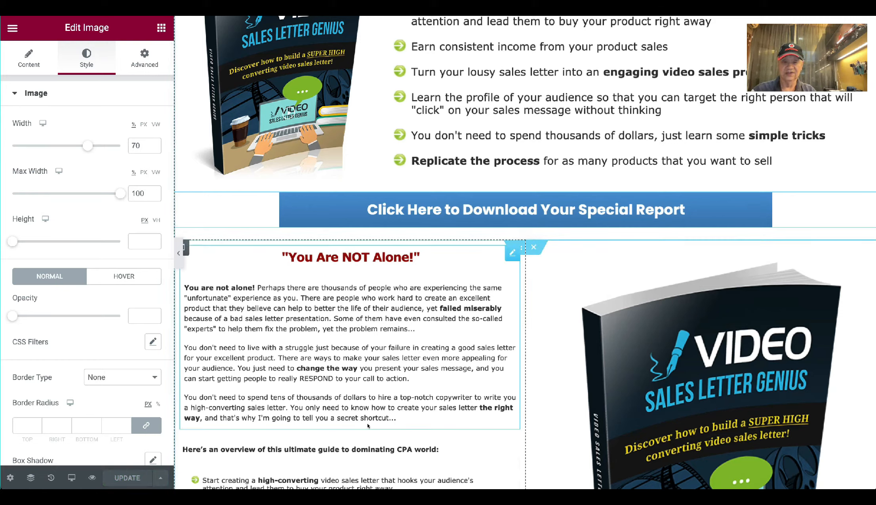
# Widen the "You Are NOT Alone!" text column against the neighbouring book cover column, preview the section, and save the page
pyautogui.scroll(-3, 397, 363)
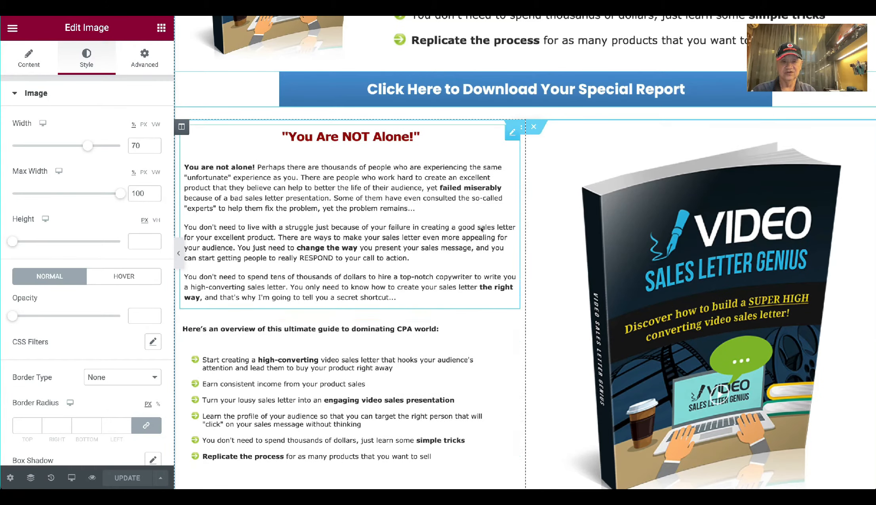
pyautogui.moveTo(521, 276); pyautogui.dragTo(584, 257)
pyautogui.scroll(-4, 585, 257)
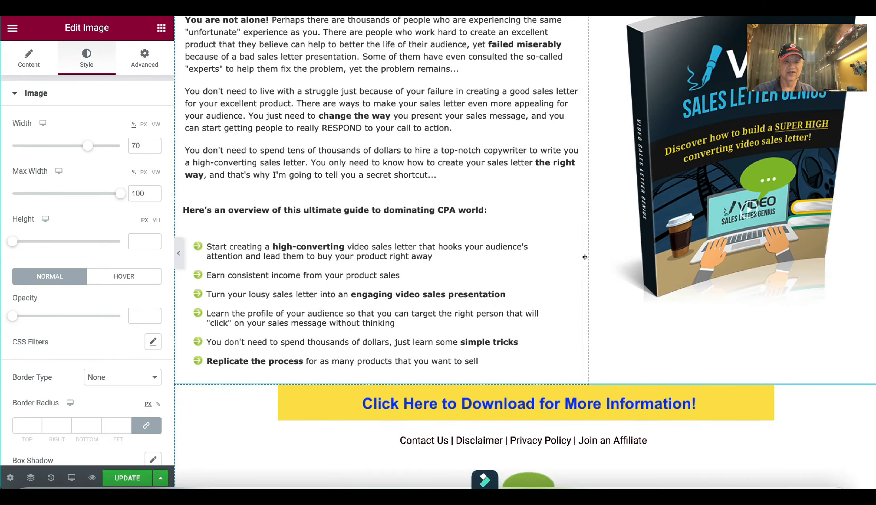
pyautogui.moveTo(585, 257); pyautogui.dragTo(558, 192)
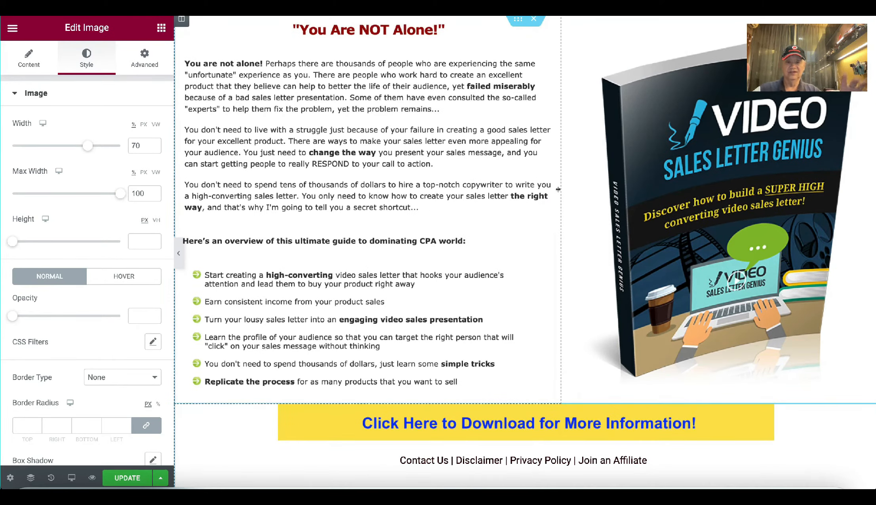
pyautogui.click(179, 254)
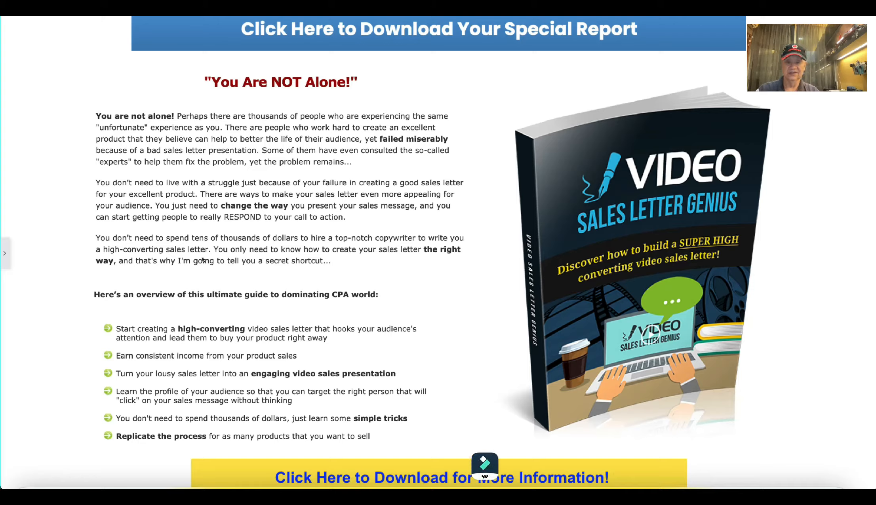
pyautogui.scroll(5, 184, 263)
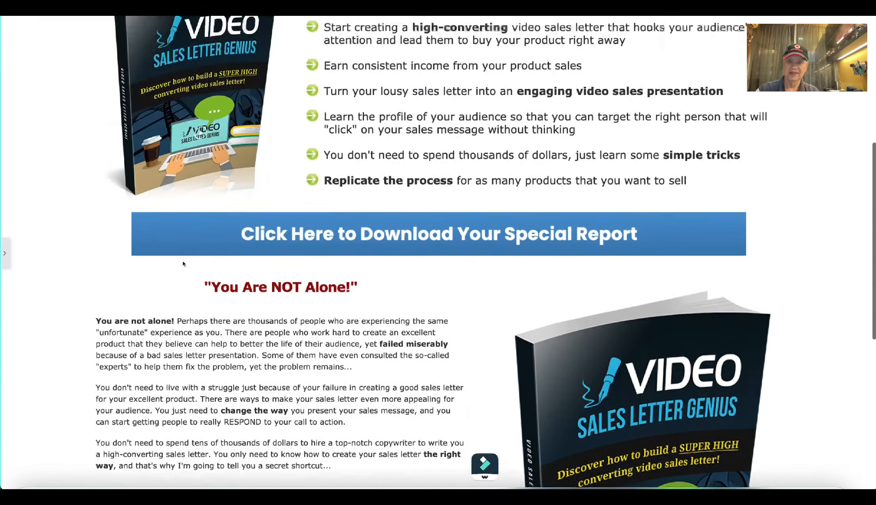
pyautogui.scroll(-5, 183, 264)
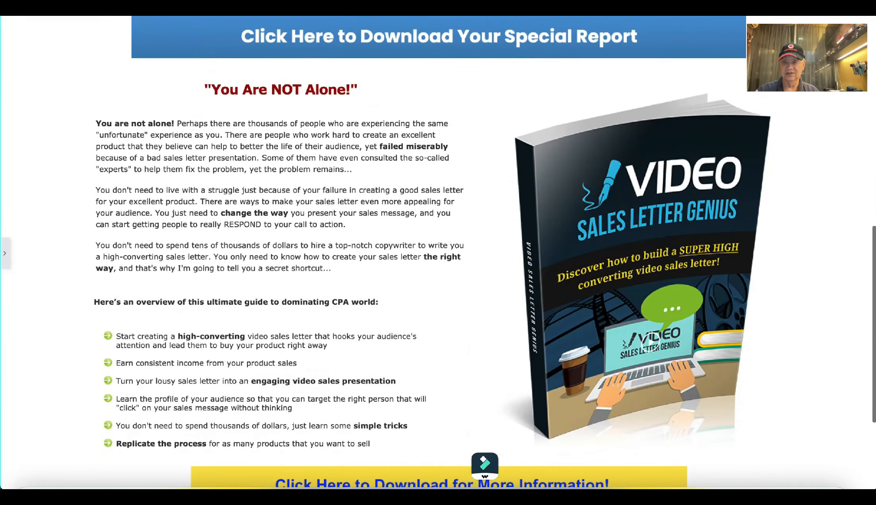
pyautogui.click(4, 253)
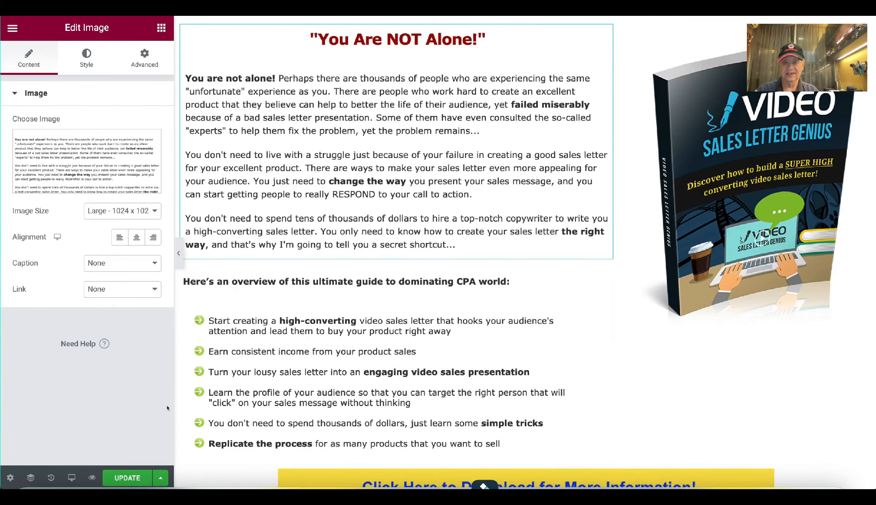
pyautogui.click(105, 484)
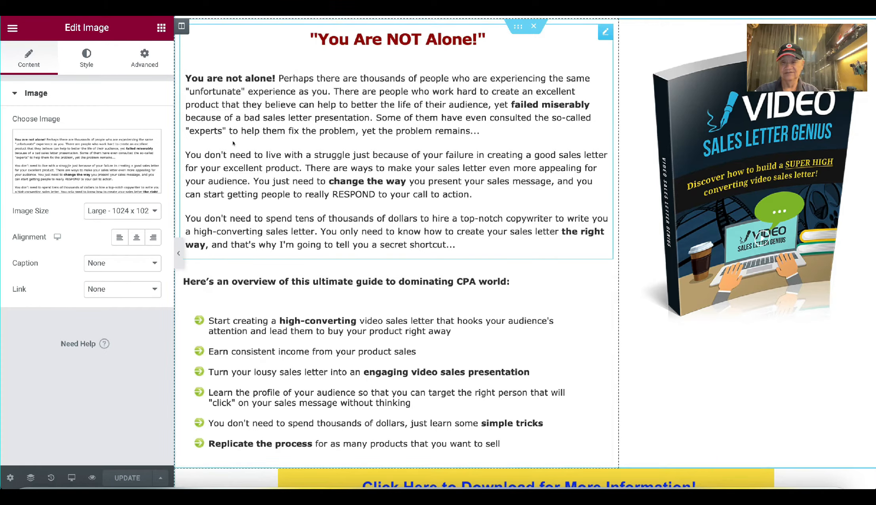
# Set the max width of the "You Are NOT Alone!" text image to 91%
pyautogui.click(79, 53)
pyautogui.moveTo(77, 194); pyautogui.dragTo(108, 179)
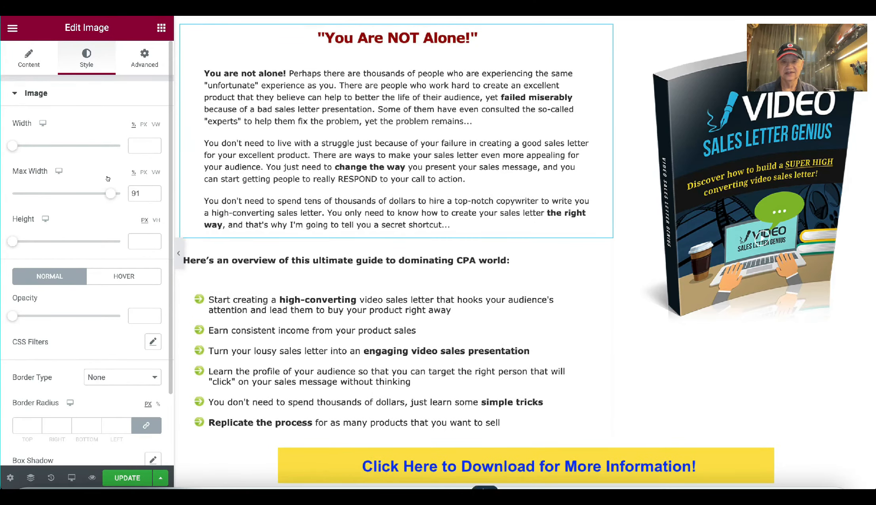
# Preview the resized "You Are NOT Alone!" text image together with the bullet list and book cover beside it
pyautogui.click(176, 248)
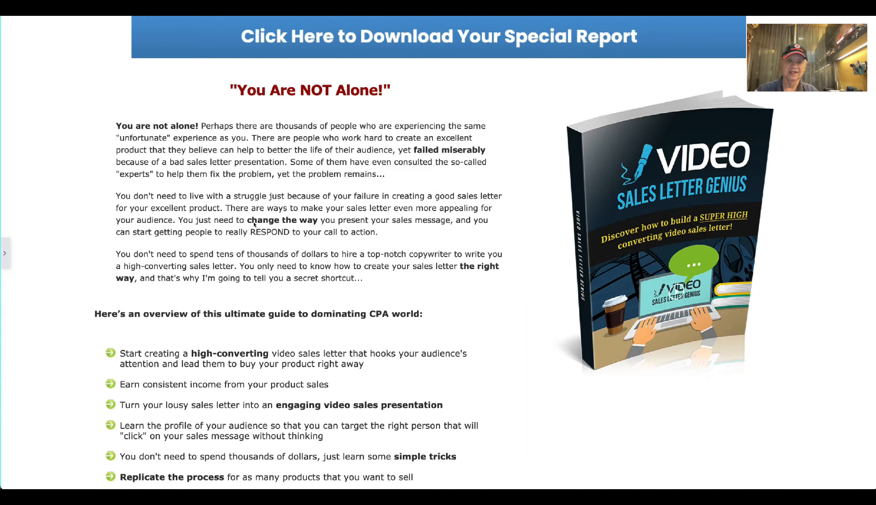
pyautogui.scroll(5, 298, 198)
pyautogui.scroll(-5, 298, 198)
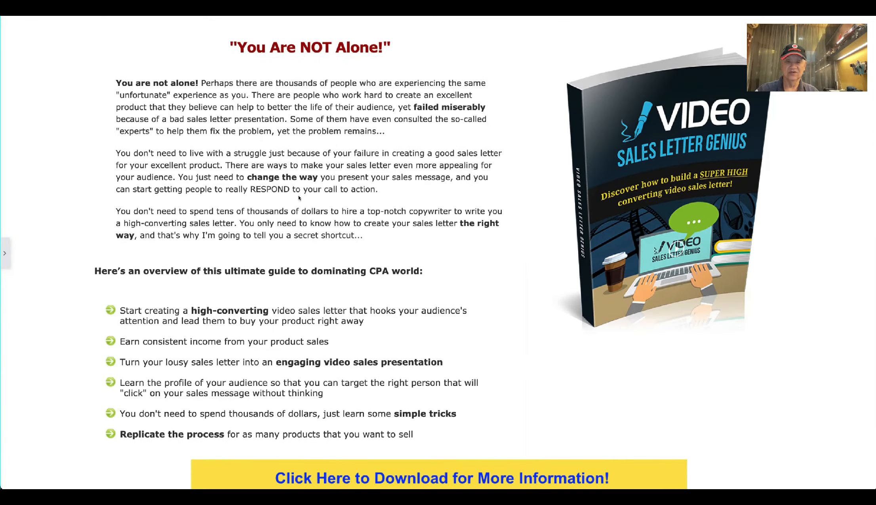
pyautogui.click(7, 253)
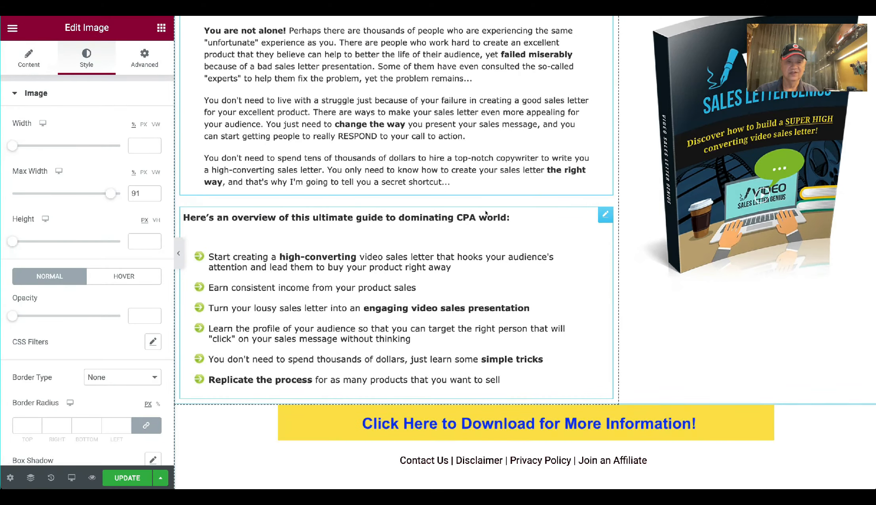
# Widen the "You Are NOT Alone!" text column further against the neighbouring book cover column and preview the section
pyautogui.moveTo(620, 203); pyautogui.dragTo(643, 192)
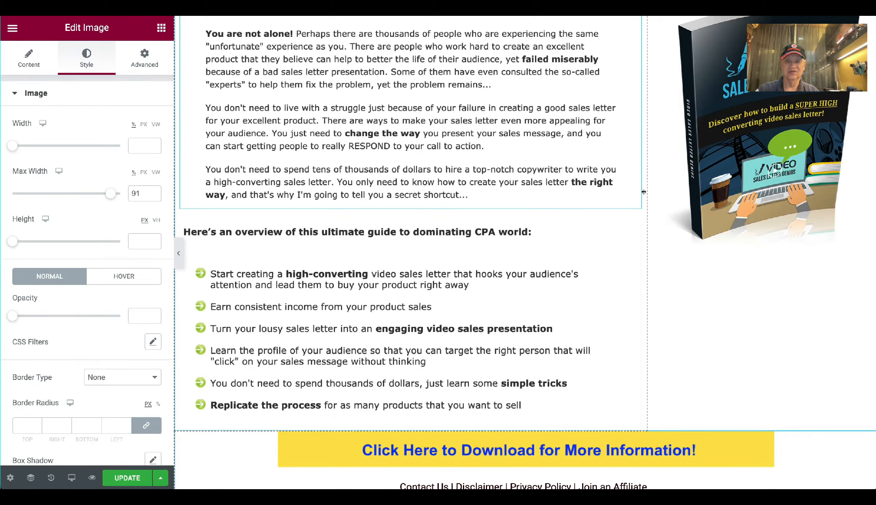
pyautogui.click(178, 253)
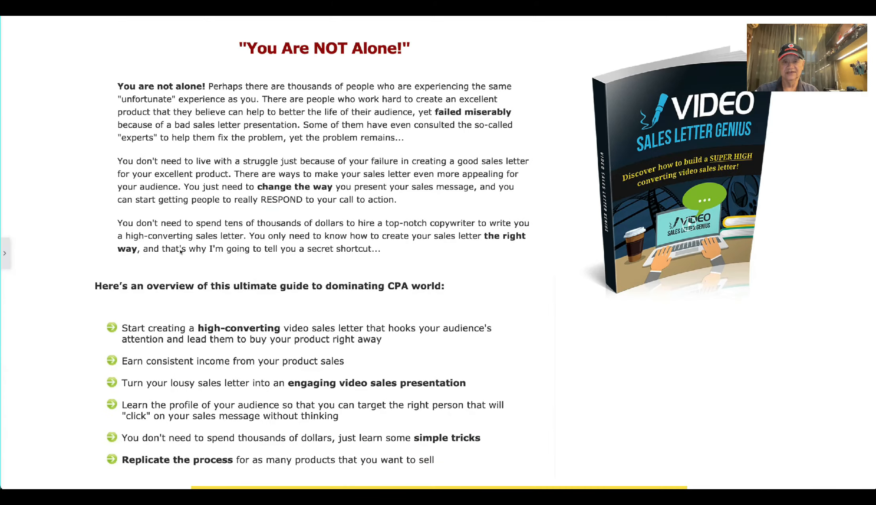
pyautogui.scroll(5, 214, 244)
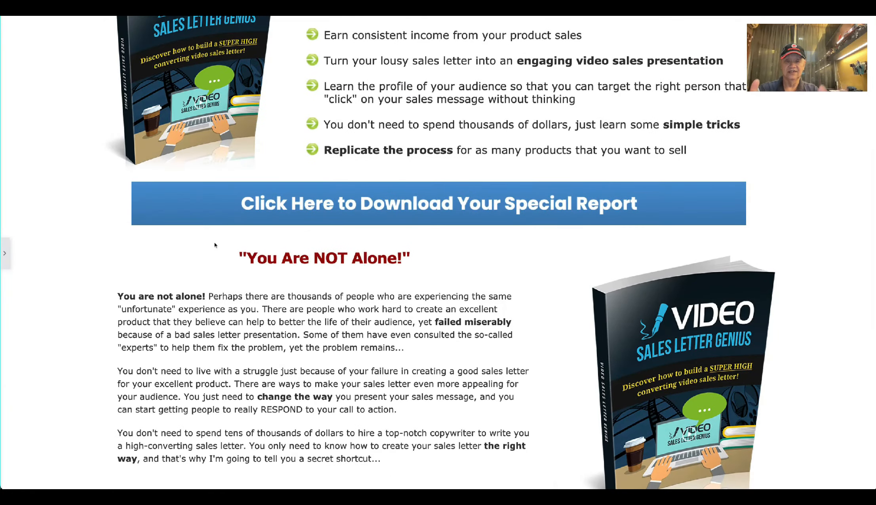
pyautogui.scroll(-2, 214, 245)
pyautogui.scroll(-3, 215, 245)
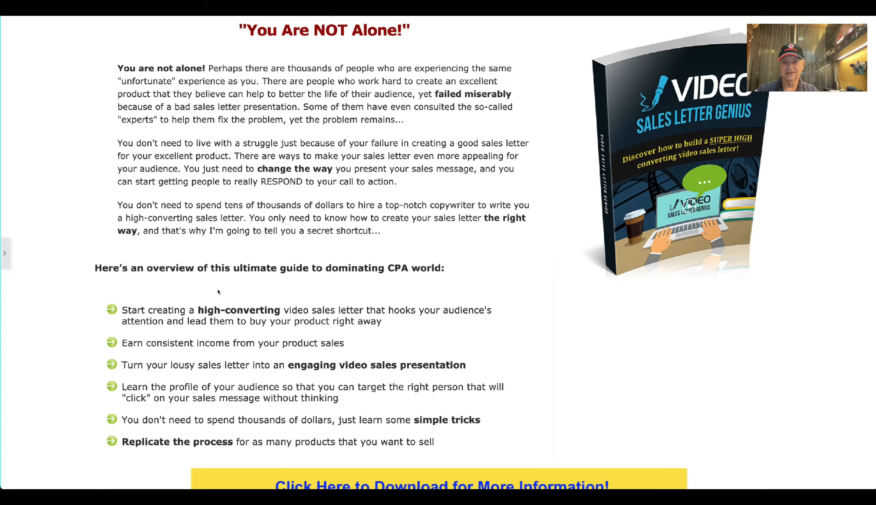
pyautogui.click(5, 253)
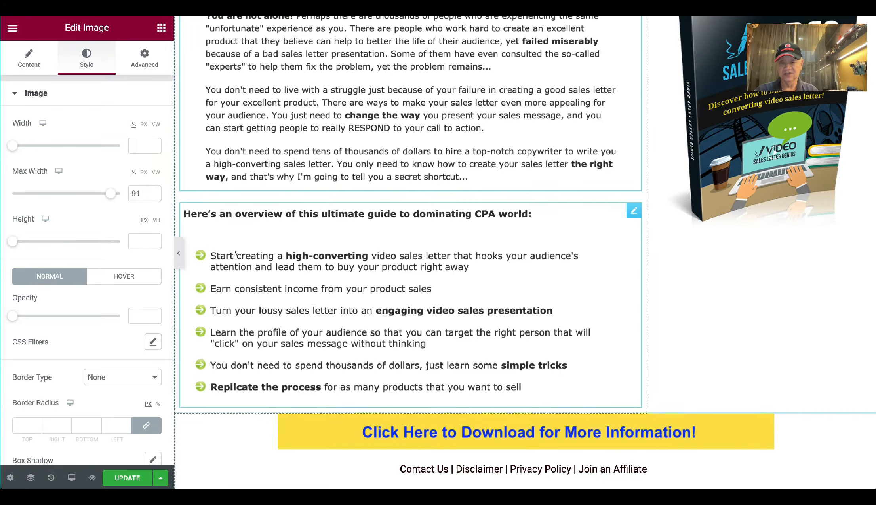
# Set the overview bullet-list image's max width to 98% and width to 93%, and preview the section
pyautogui.moveTo(12, 193); pyautogui.dragTo(118, 187)
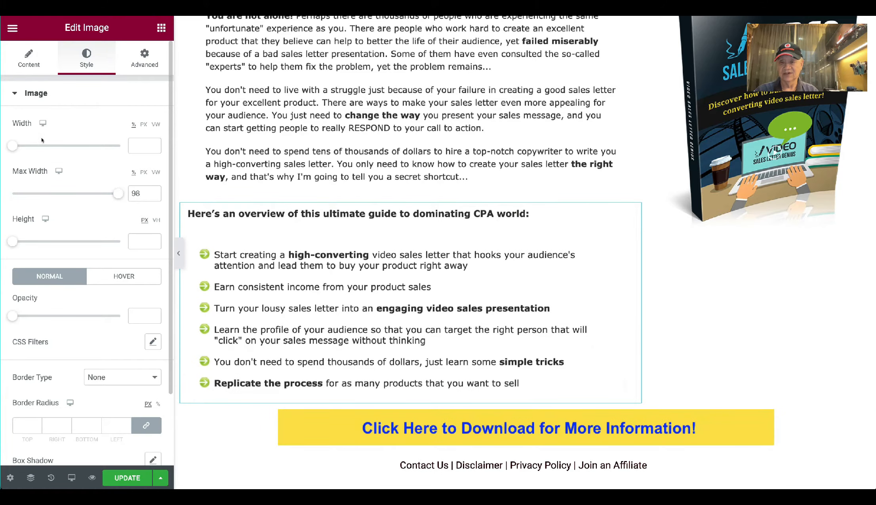
pyautogui.moveTo(10, 145); pyautogui.dragTo(110, 140)
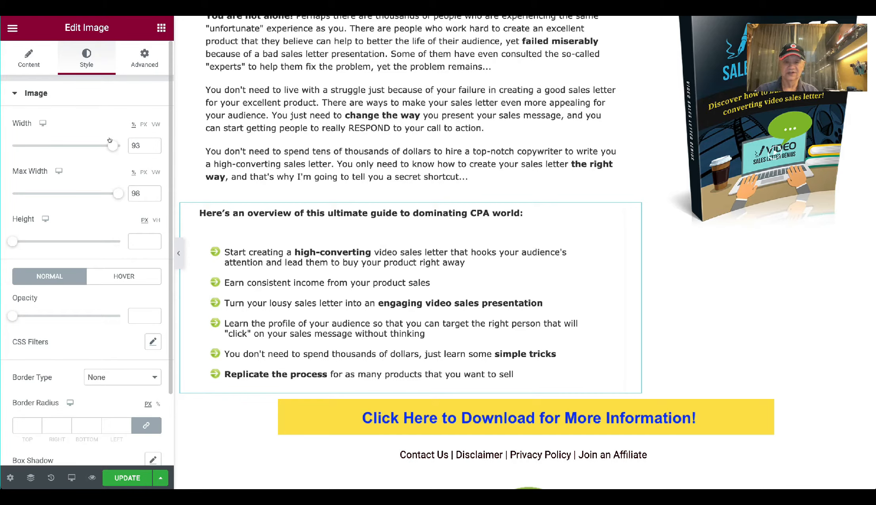
pyautogui.click(179, 254)
pyautogui.scroll(5, 367, 244)
pyautogui.scroll(-4, 366, 244)
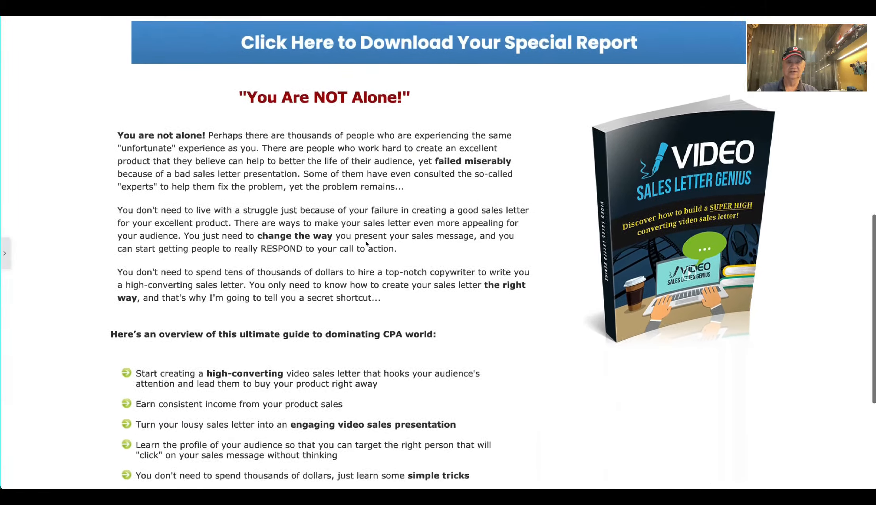
pyautogui.scroll(-5, 366, 244)
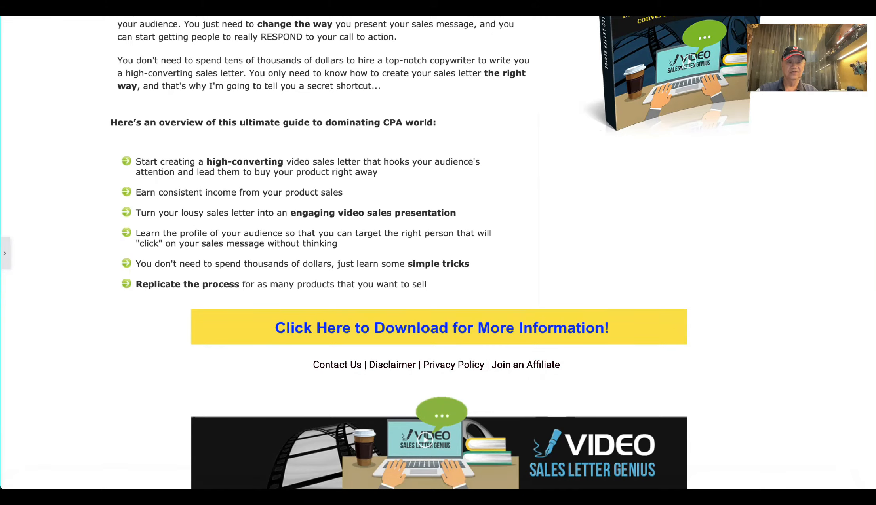
pyautogui.scroll(6, 667, 66)
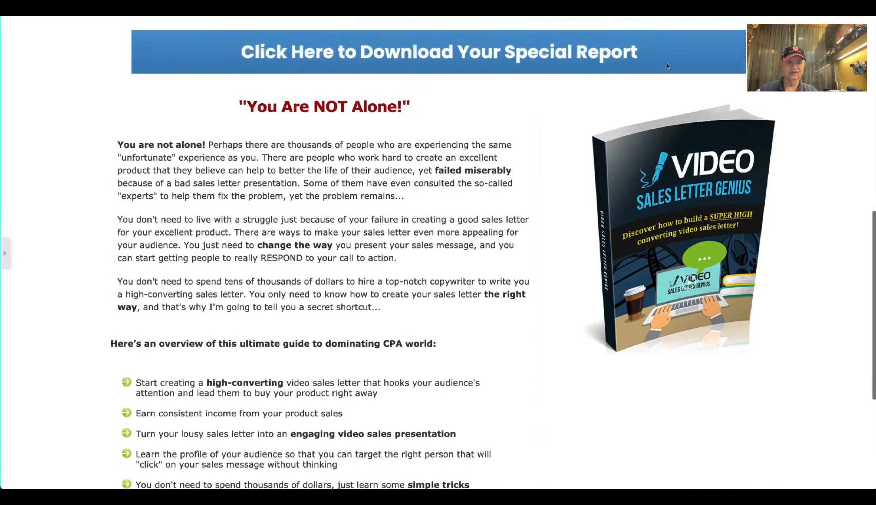
pyautogui.scroll(-1, 667, 66)
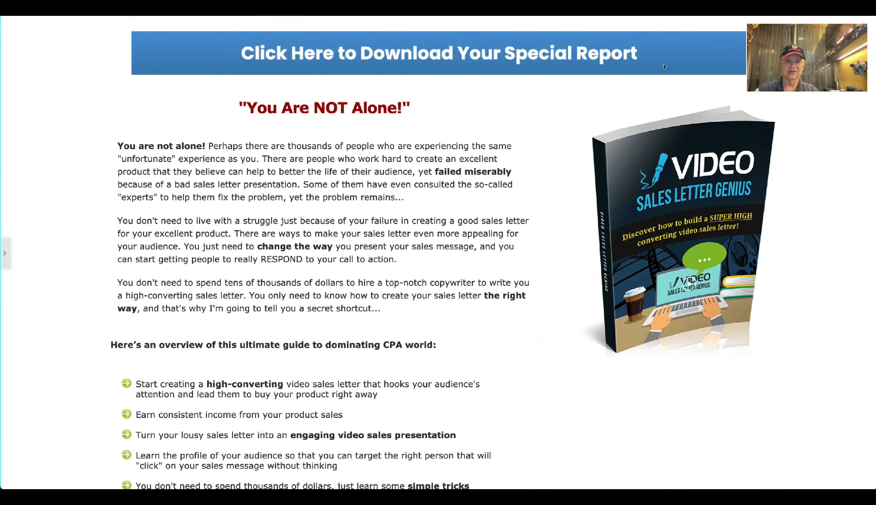
pyautogui.click(5, 253)
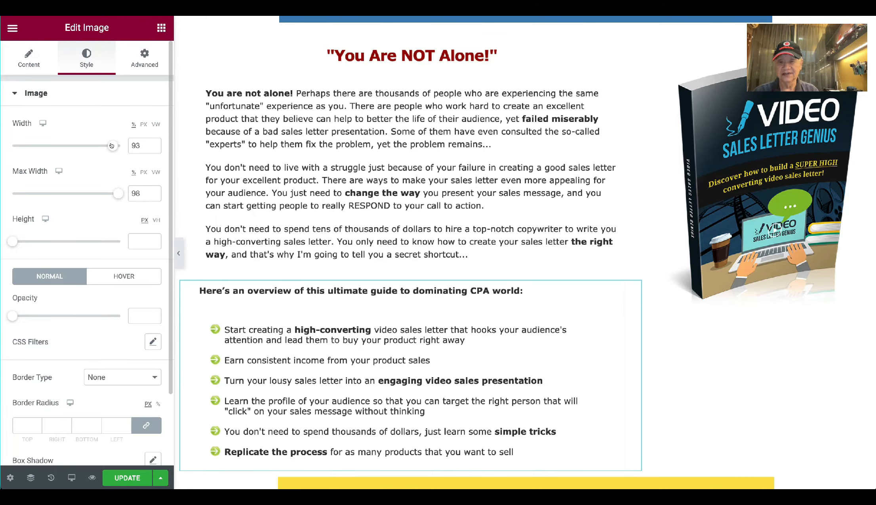
# Set both the width and max width of the book cover image beside "You Are NOT Alone!" to 100% and check the section
pyautogui.click(84, 54)
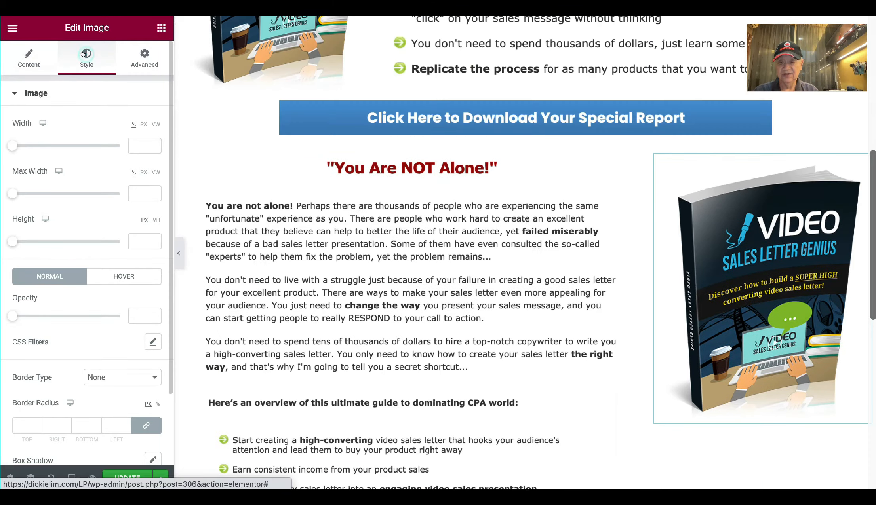
pyautogui.moveTo(12, 193); pyautogui.dragTo(121, 193)
pyautogui.moveTo(12, 145); pyautogui.dragTo(121, 145)
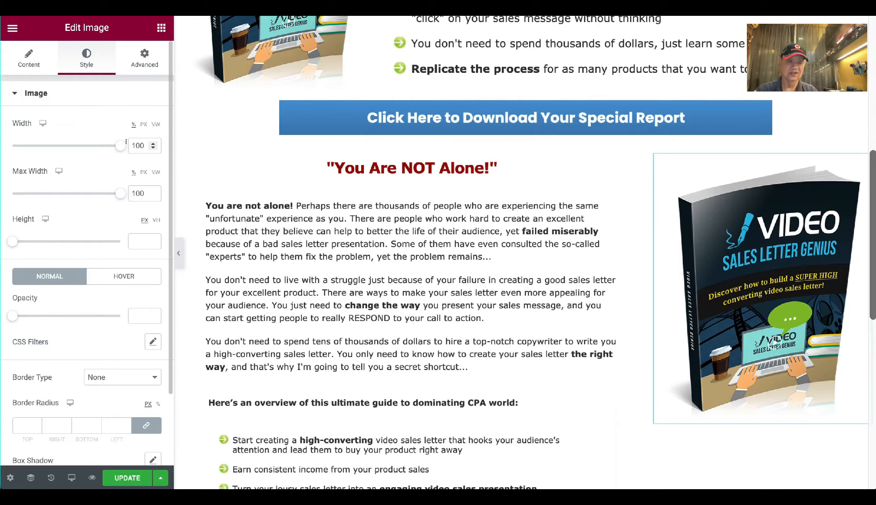
pyautogui.scroll(-4, 275, 341)
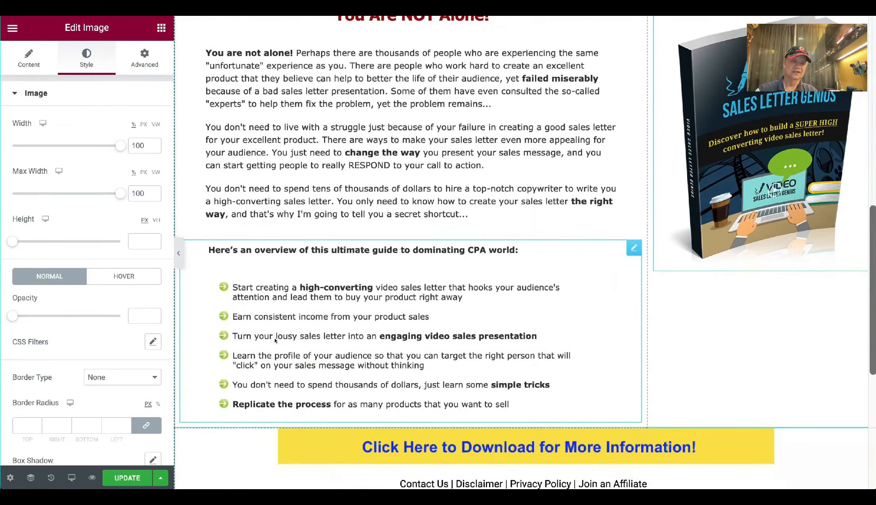
pyautogui.scroll(3, 275, 341)
pyautogui.scroll(-2, 275, 340)
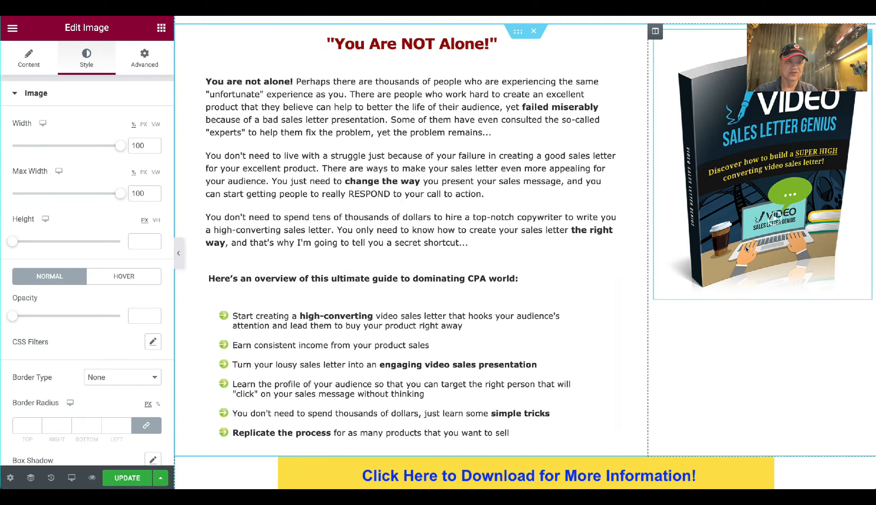
pyautogui.scroll(3, 768, 263)
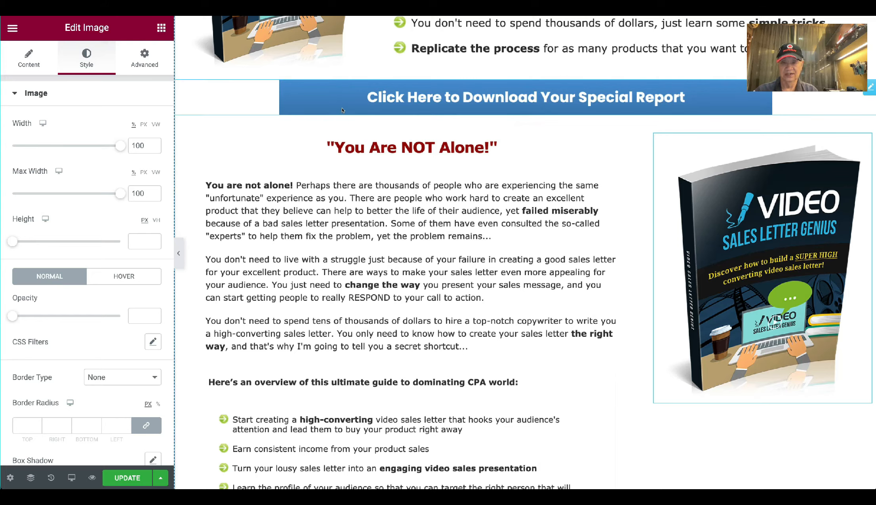
# Add a heading above the second book cover reading "This eBook content more than 48 pages - step by step to set-up your Sales Page."
pyautogui.click(161, 28)
pyautogui.moveTo(127, 137); pyautogui.dragTo(742, 148)
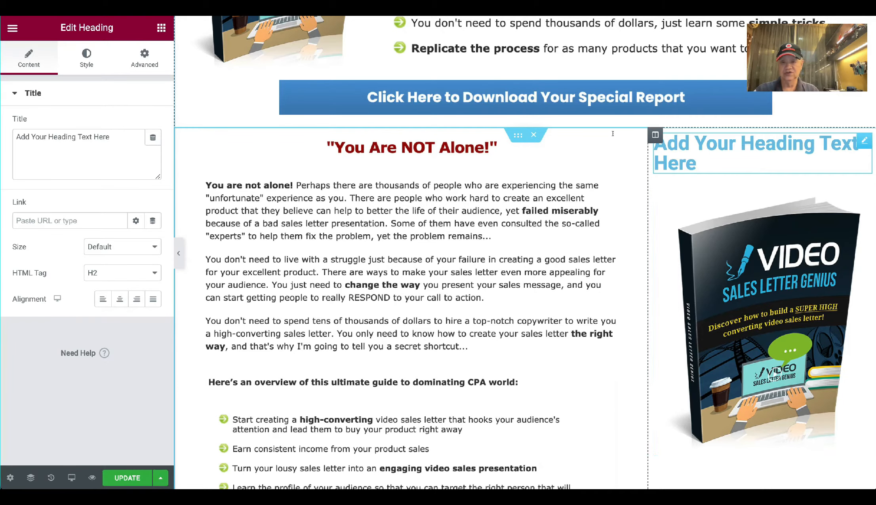
pyautogui.moveTo(111, 137); pyautogui.dragTo(7, 138)
pyautogui.write('Thi')
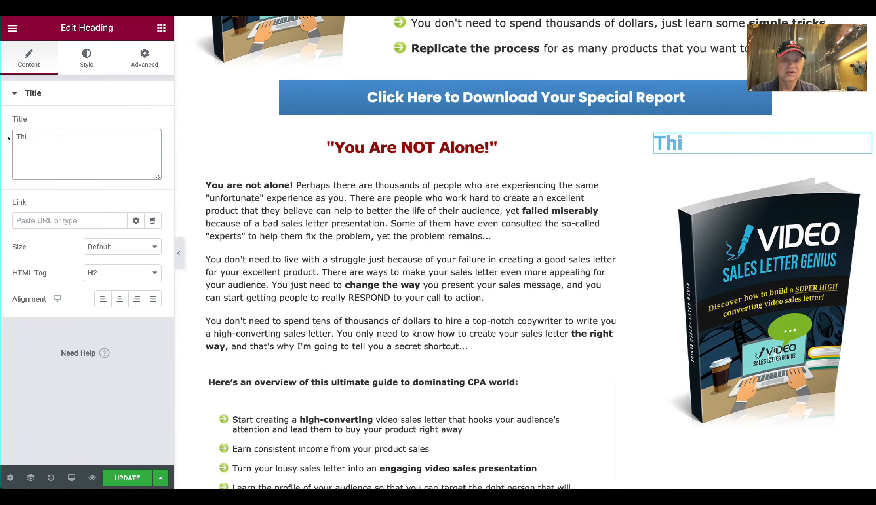
pyautogui.write('s ')
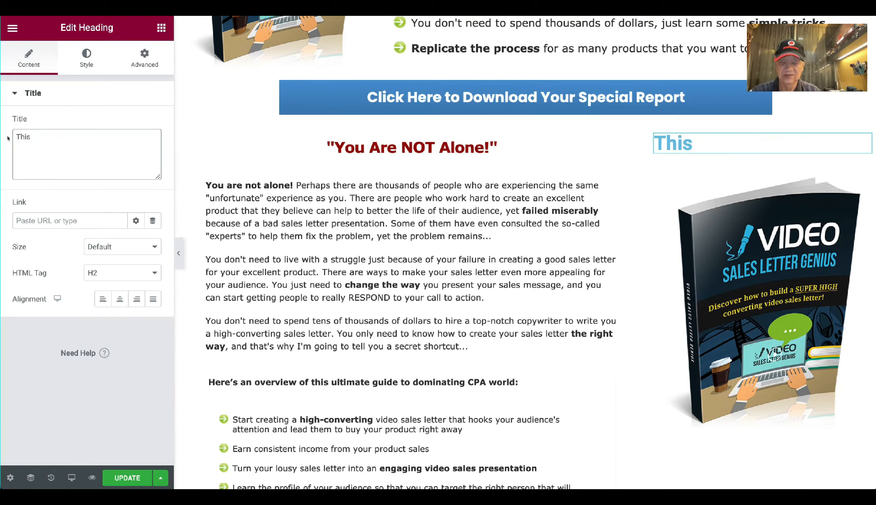
pyautogui.write('e')
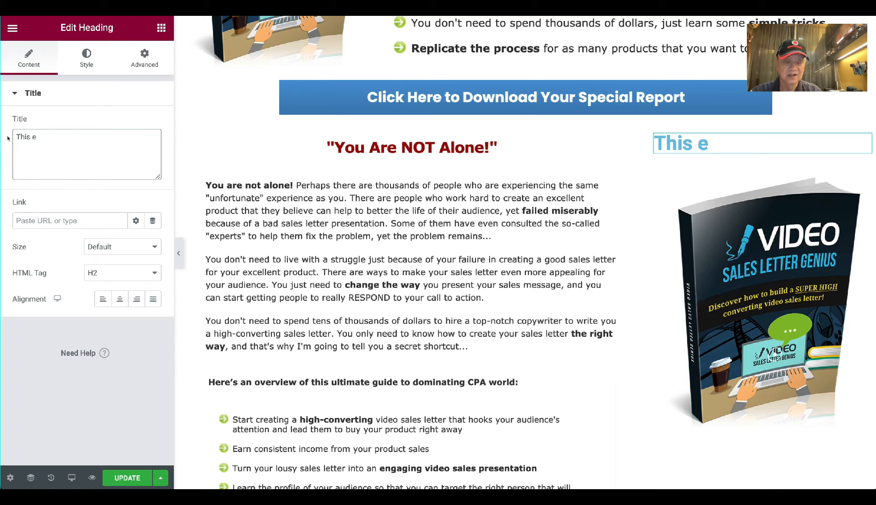
pyautogui.write('Boo')
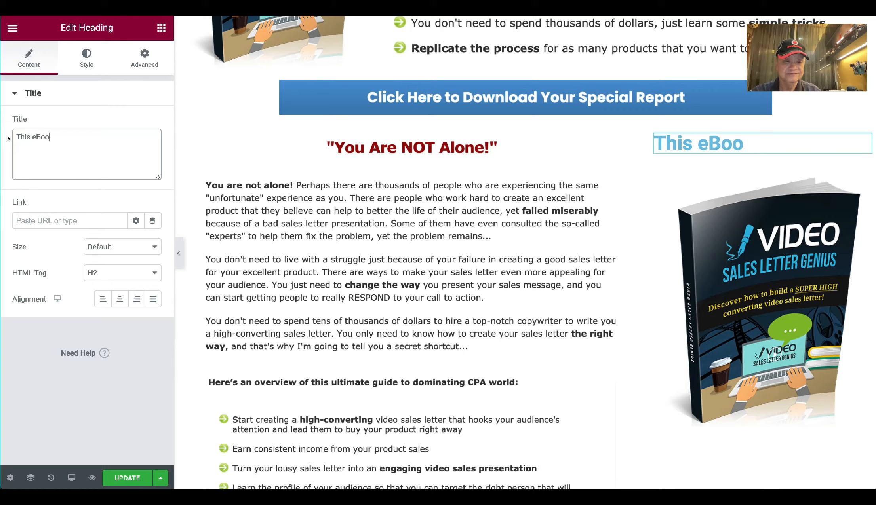
pyautogui.write('k')
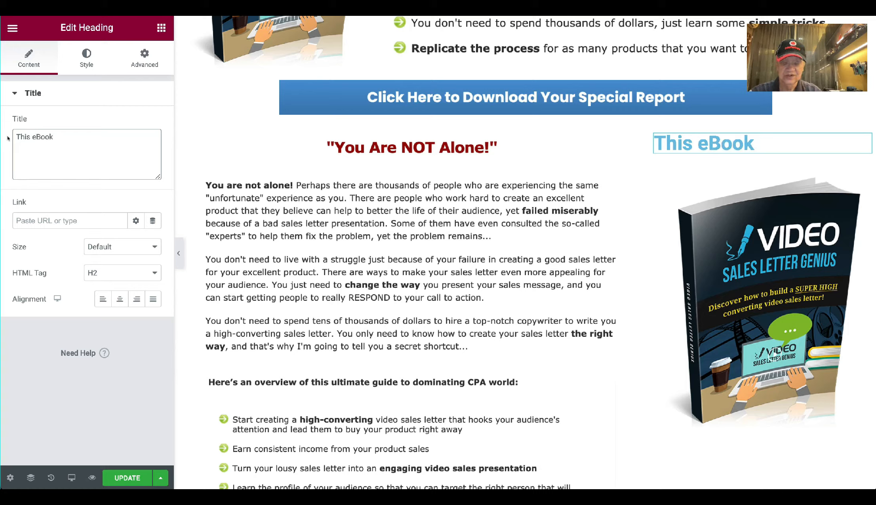
pyautogui.write(' conte')
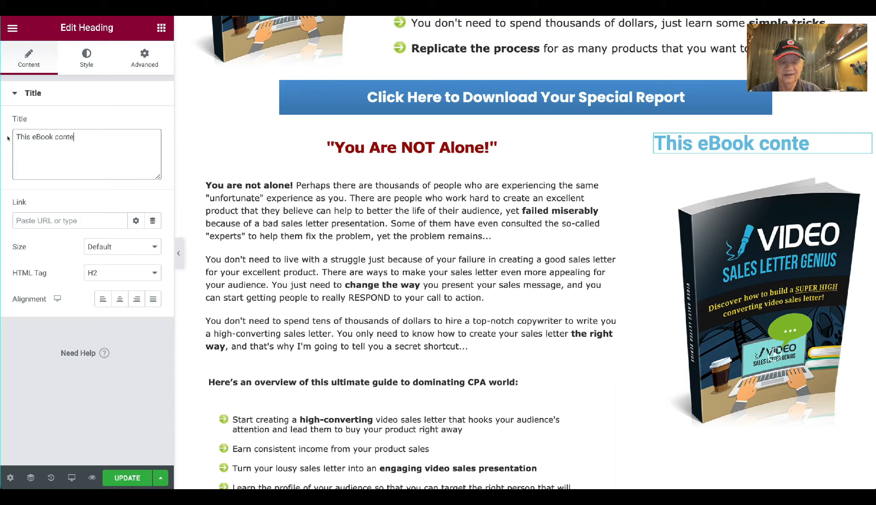
pyautogui.write('nt')
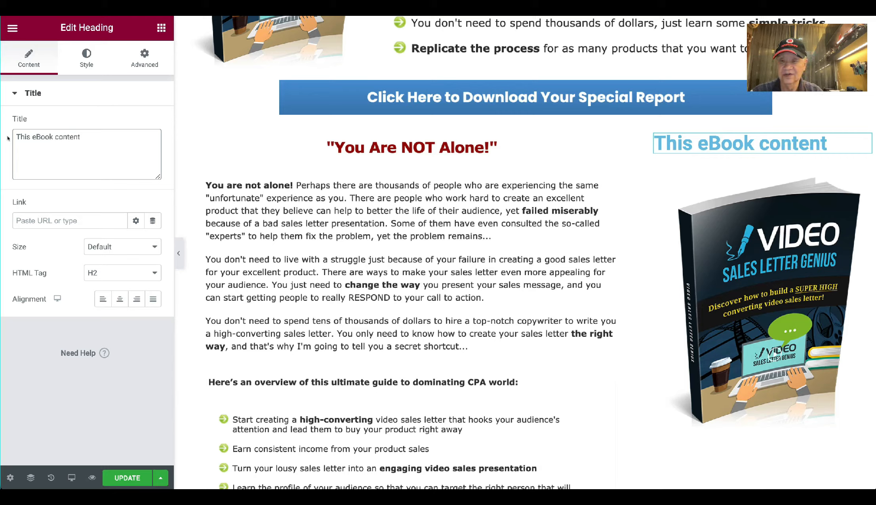
pyautogui.write(' more')
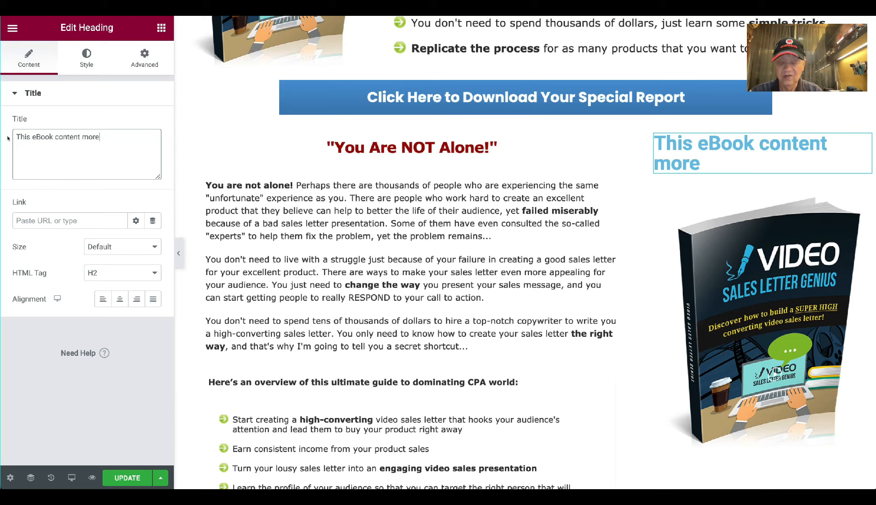
pyautogui.write(' tha')
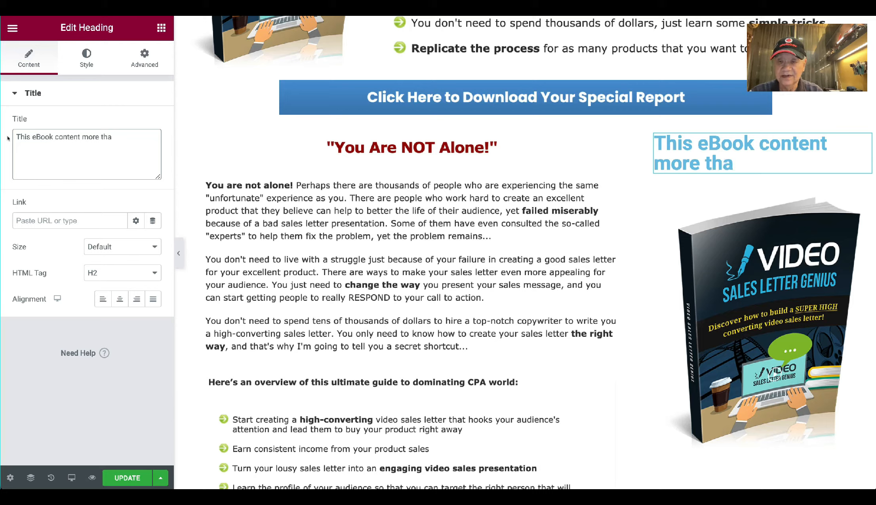
pyautogui.write('n ')
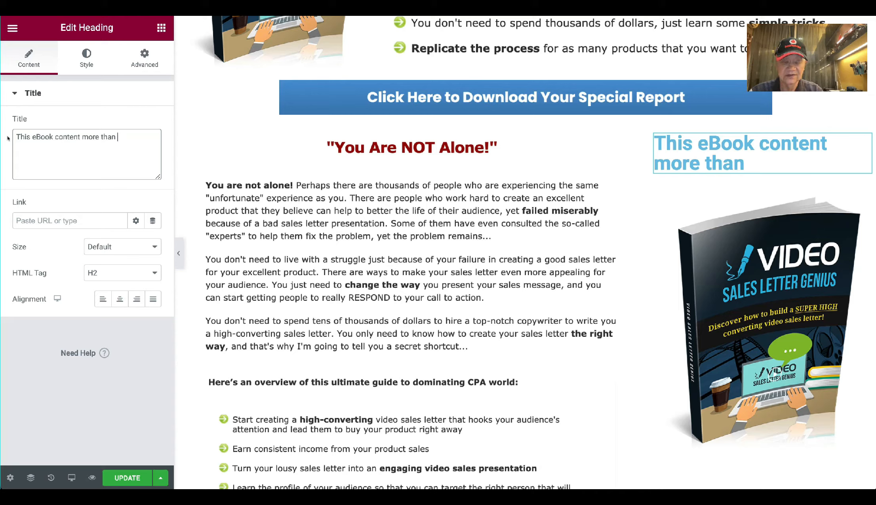
pyautogui.write('48')
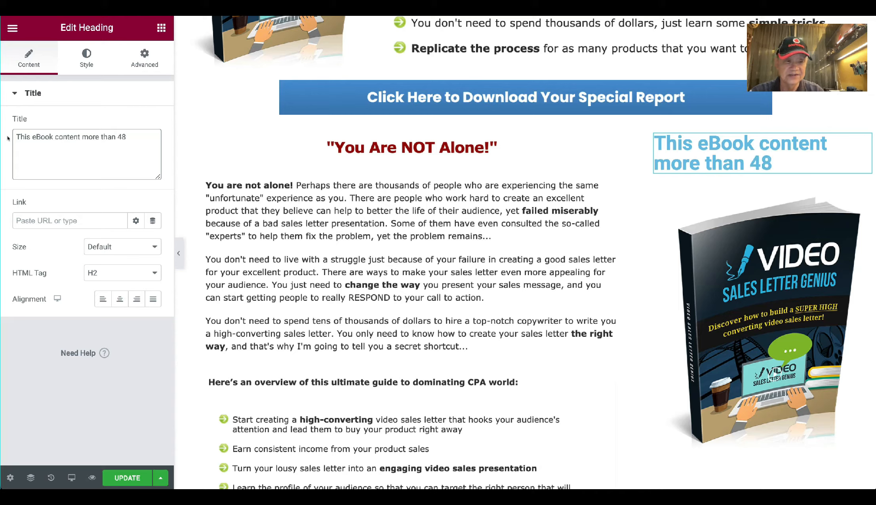
pyautogui.write(' p')
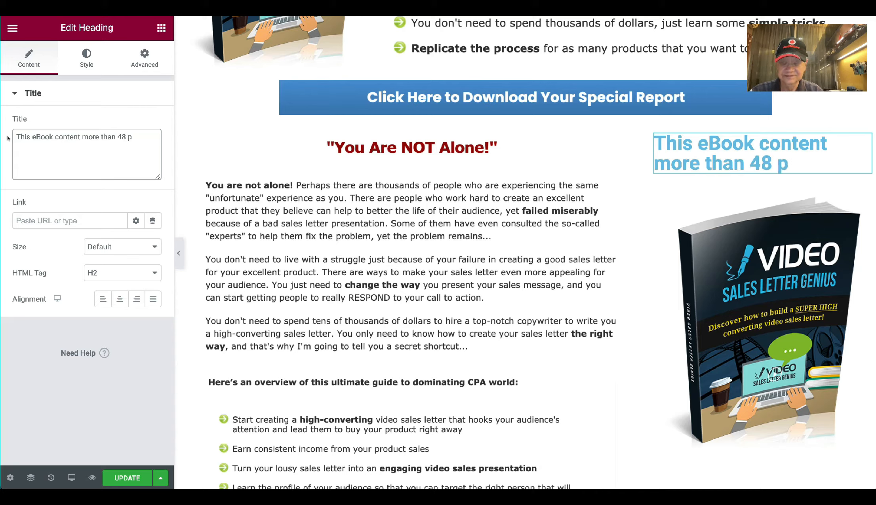
pyautogui.write('a')
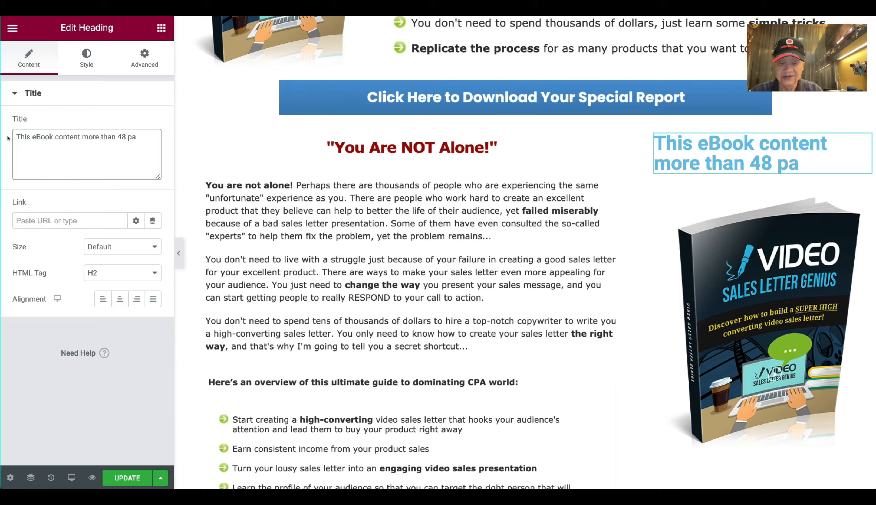
pyautogui.write('ges ')
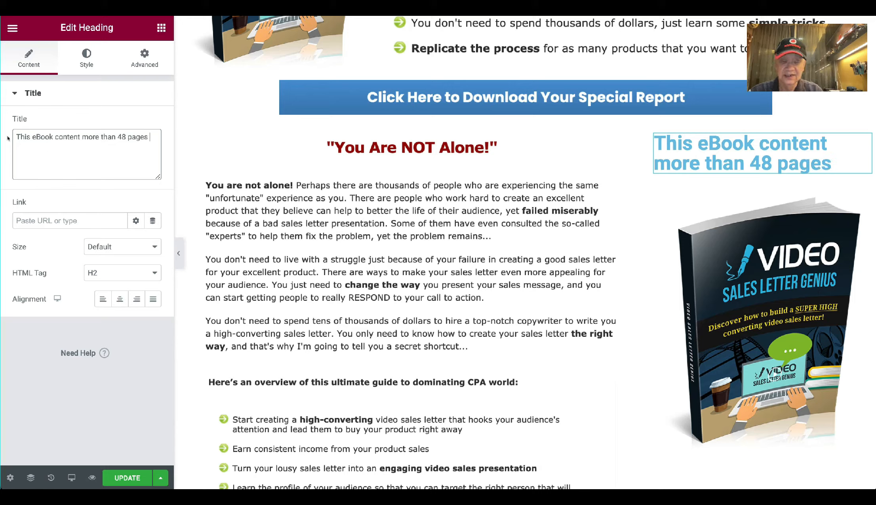
pyautogui.write('-')
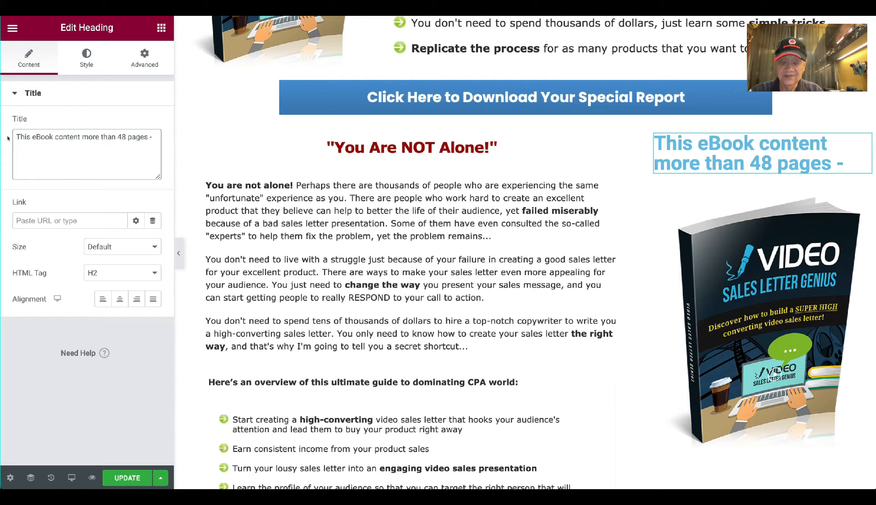
pyautogui.write(' st')
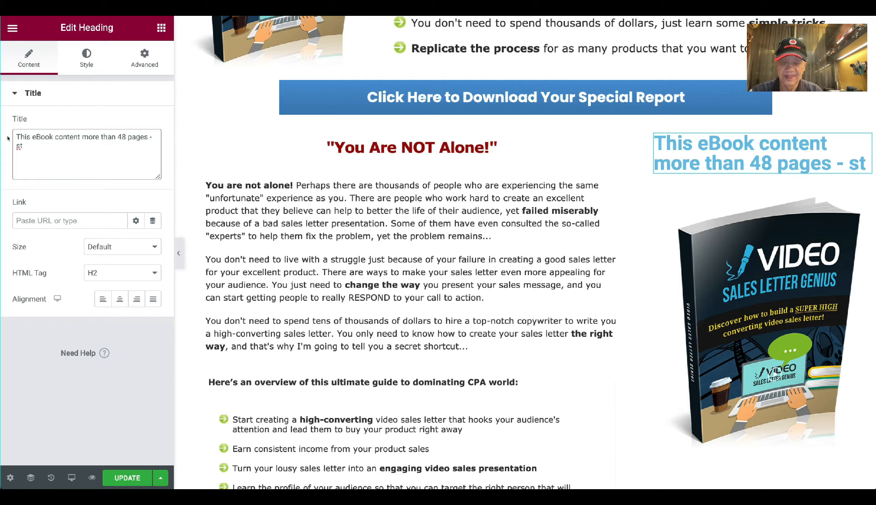
pyautogui.write('ep')
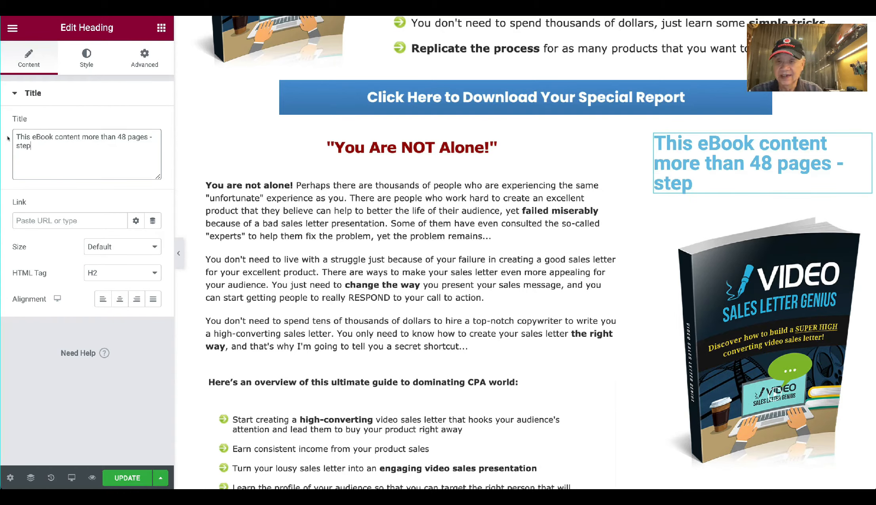
pyautogui.write(' by')
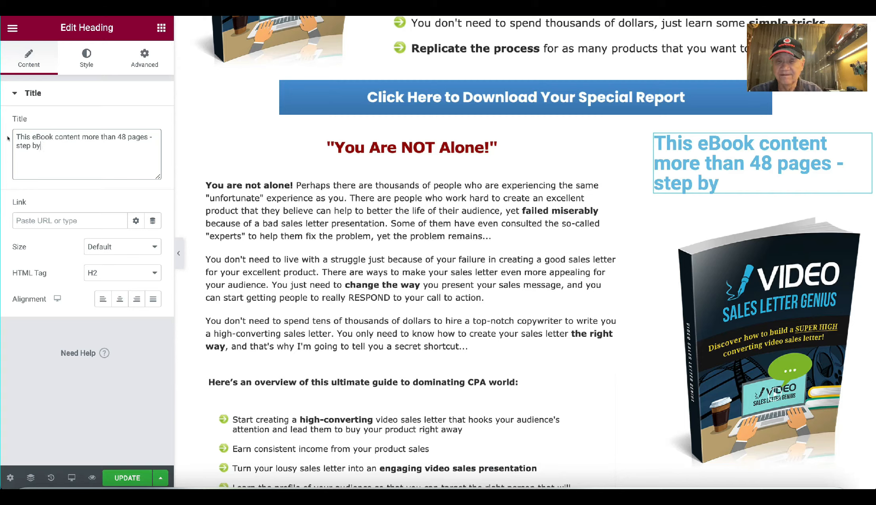
pyautogui.write(' to')
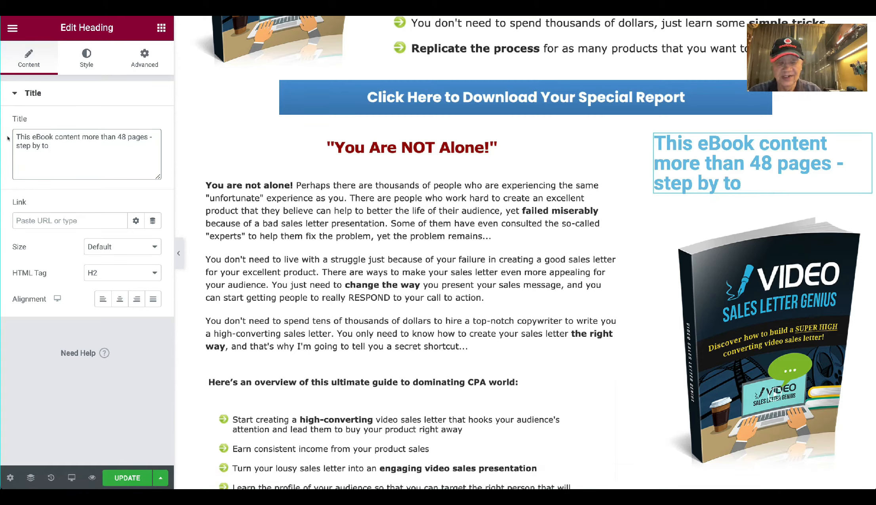
pyautogui.press('BackSpace')
pyautogui.write('ste')
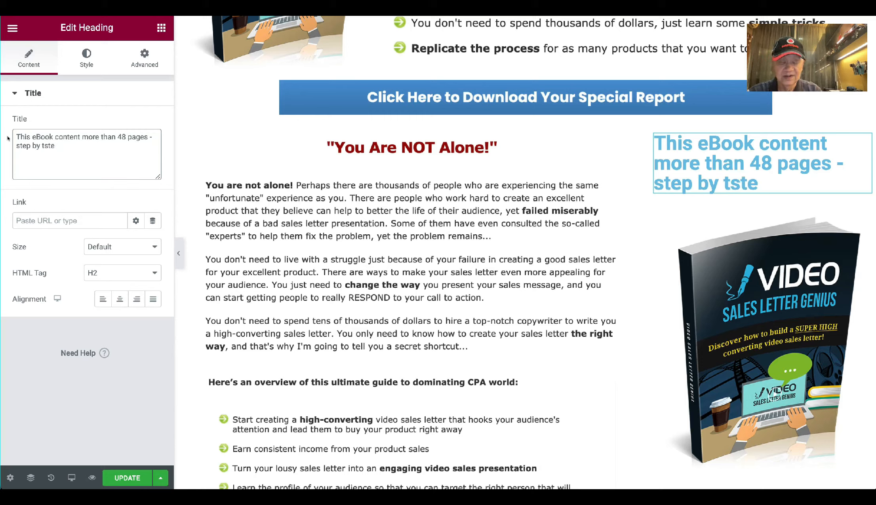
pyautogui.press('BackSpace')
pyautogui.press('BackSpace')
pyautogui.press('BackSpace')
pyautogui.press('BackSpace')
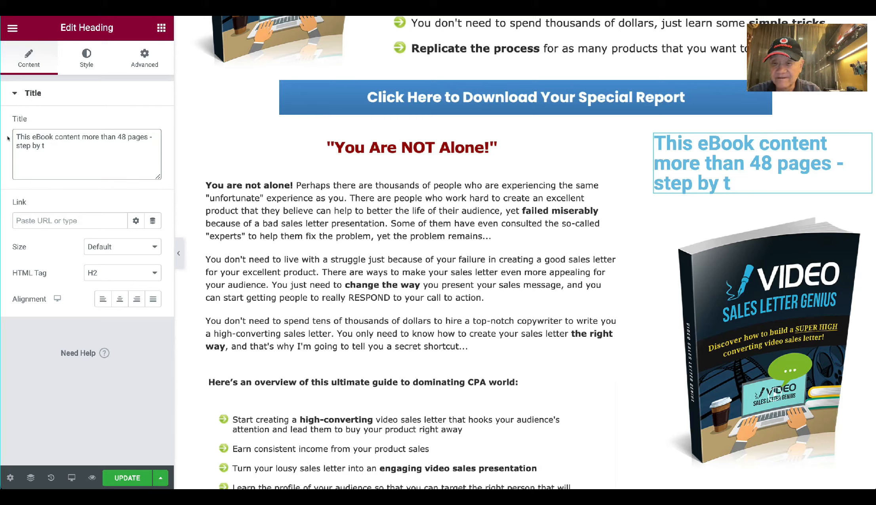
pyautogui.write('ste')
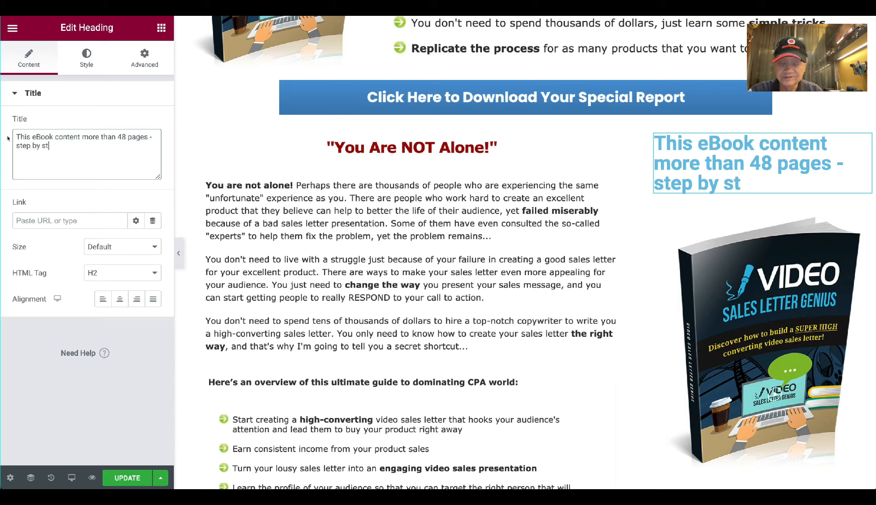
pyautogui.write('p')
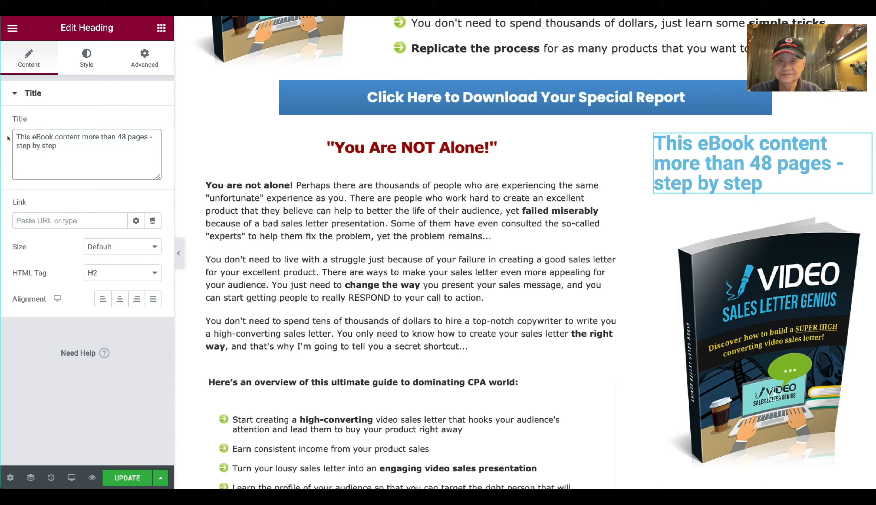
pyautogui.write(' to se')
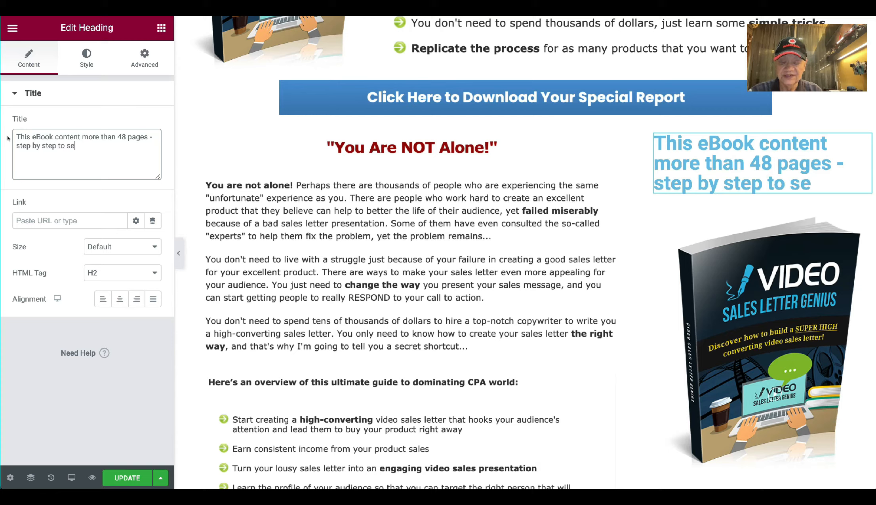
pyautogui.write('t-')
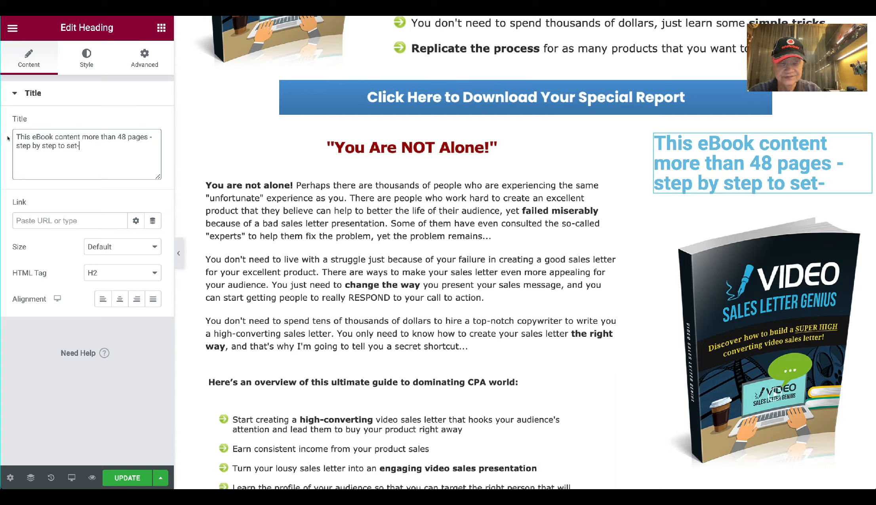
pyautogui.write('up')
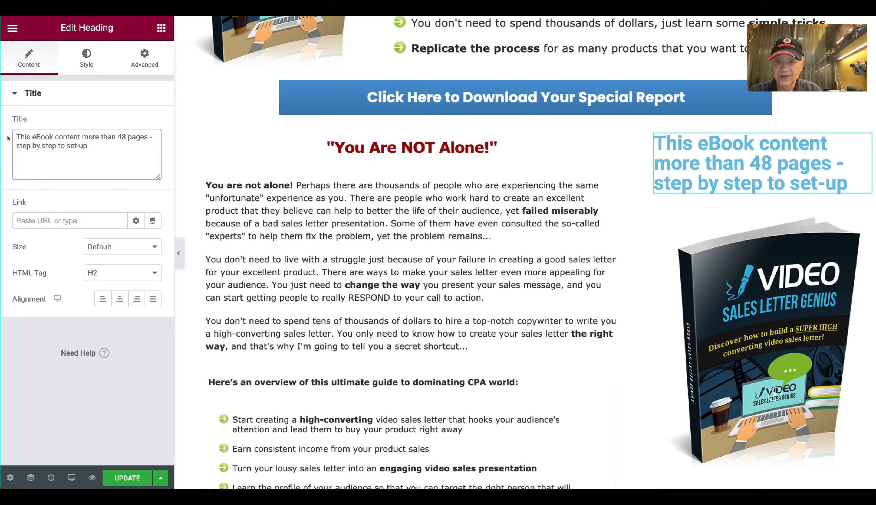
pyautogui.write('your ')
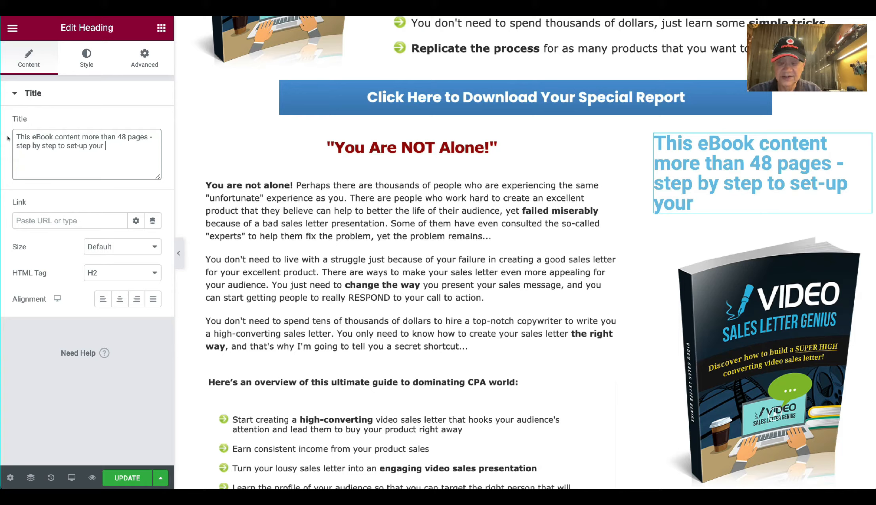
pyautogui.write('Sa')
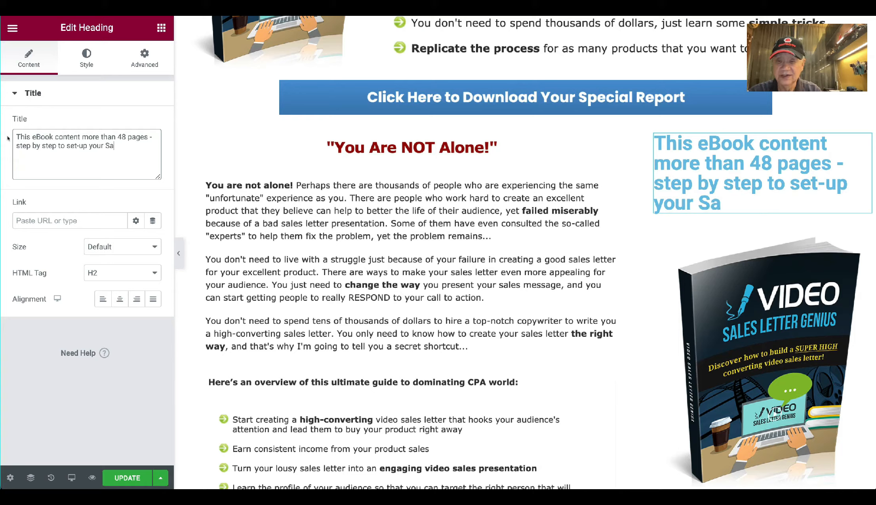
pyautogui.write('les')
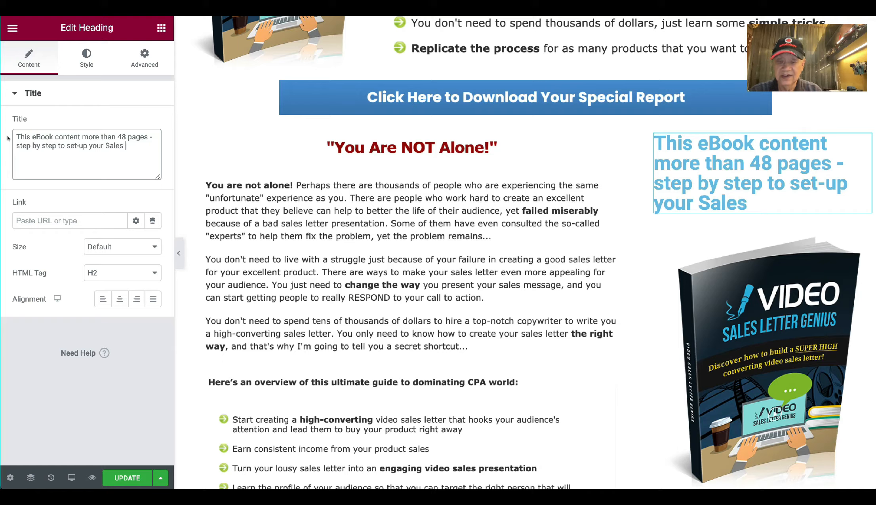
pyautogui.write(' Page.')
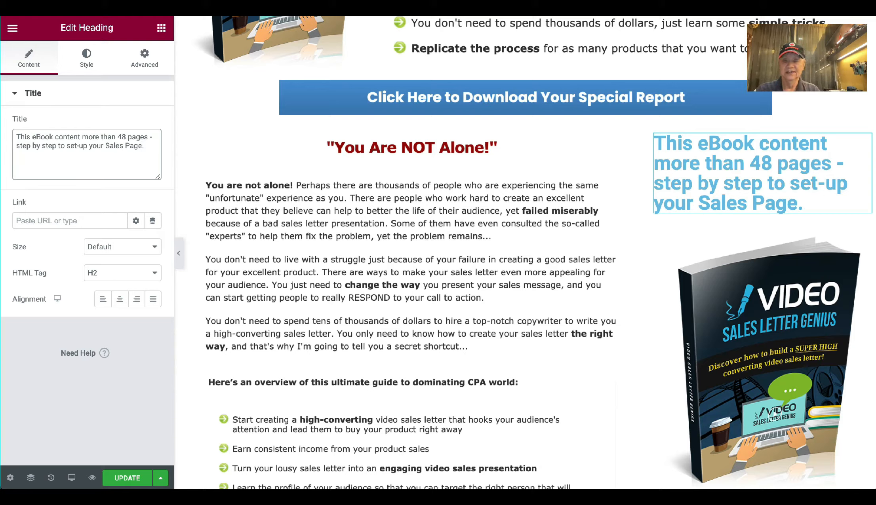
# Set the text color of the heading above the second book cover to dark navy #031923 and keep that heading selected
pyautogui.click(80, 60)
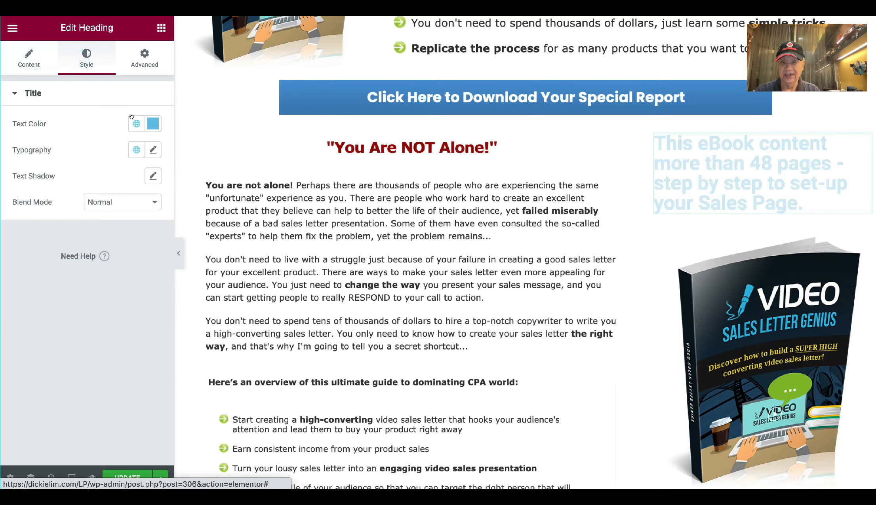
pyautogui.click(153, 124)
pyautogui.click(217, 259)
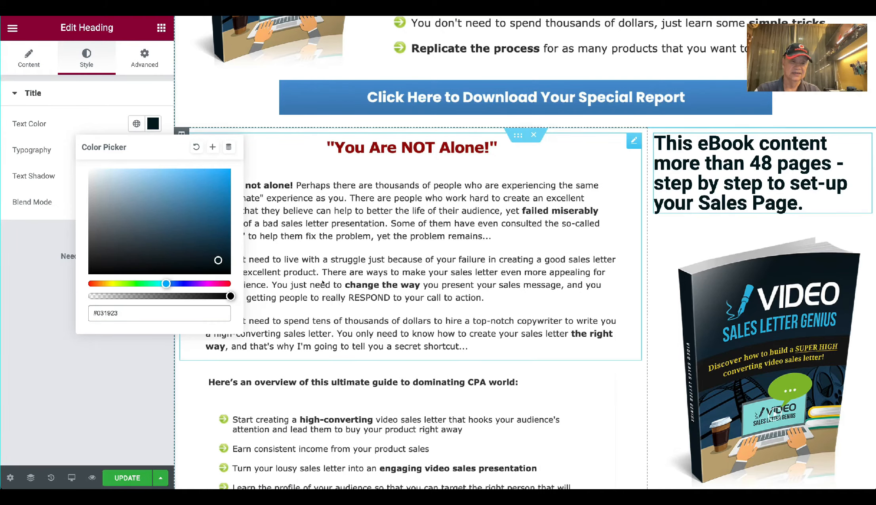
pyautogui.click(322, 282)
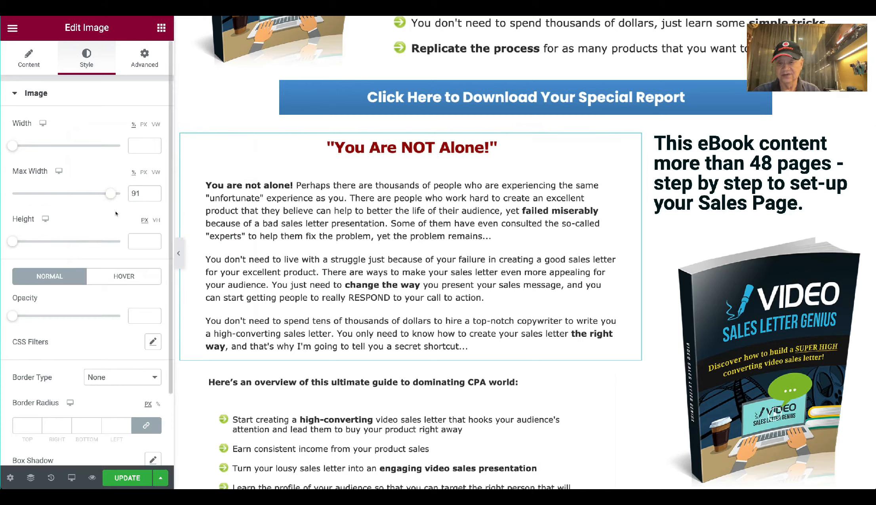
pyautogui.click(789, 146)
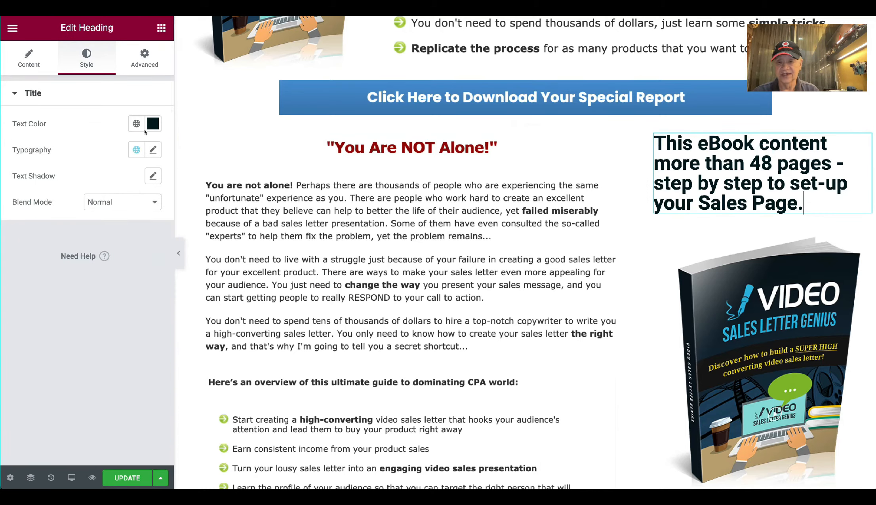
# Set the font size of the eBook description heading above the second book cover to 30 px and check the section
pyautogui.click(148, 146)
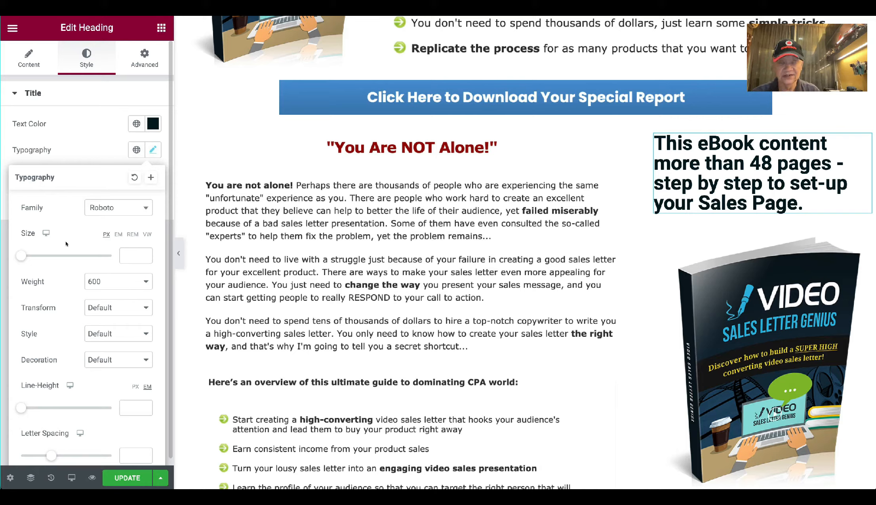
pyautogui.moveTo(21, 256); pyautogui.dragTo(32, 255)
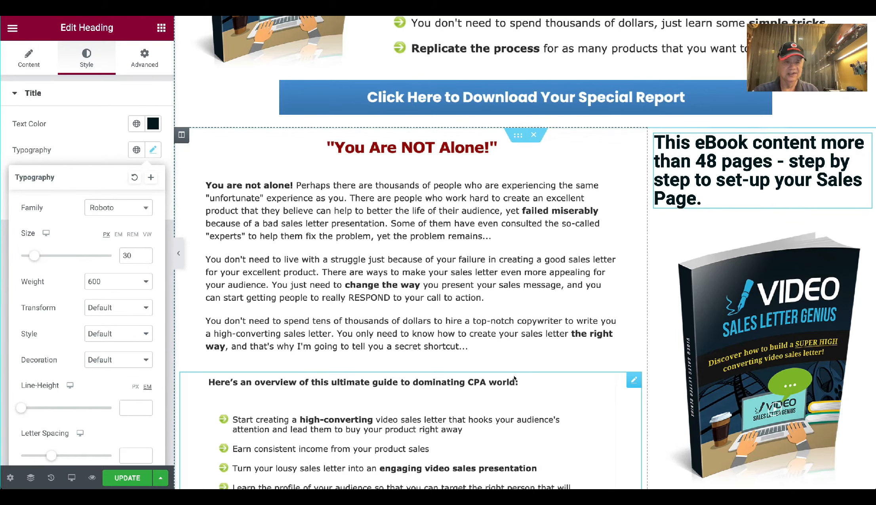
pyautogui.scroll(-5, 595, 363)
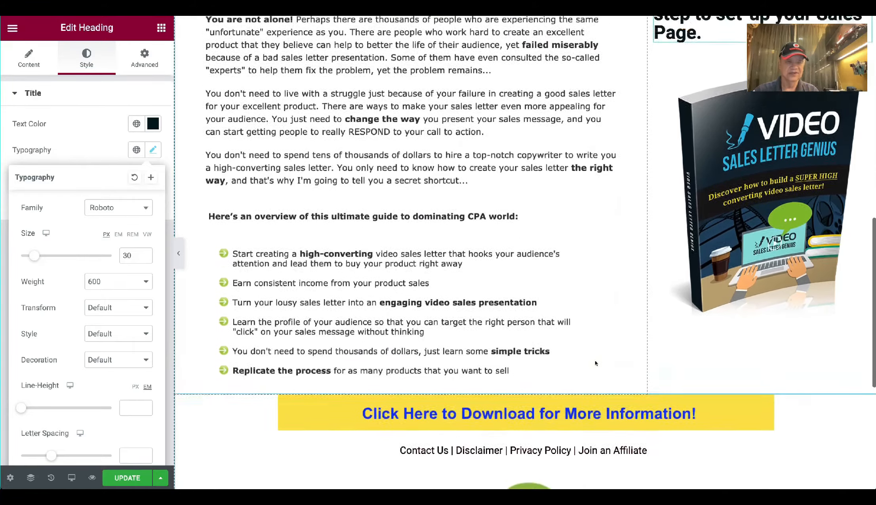
pyautogui.scroll(3, 595, 363)
pyautogui.scroll(4, 595, 363)
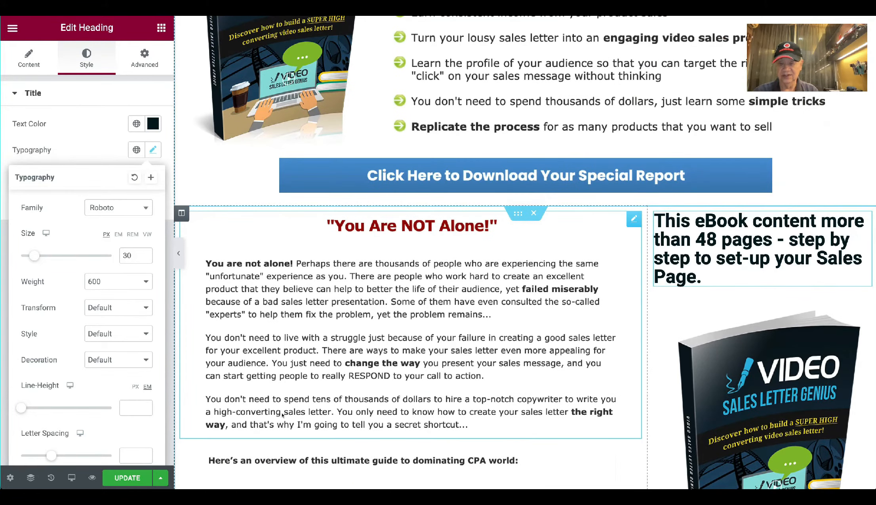
# Add a 50 px spacer above the eBook description heading and check its alignment with the text column beside it
pyautogui.click(129, 477)
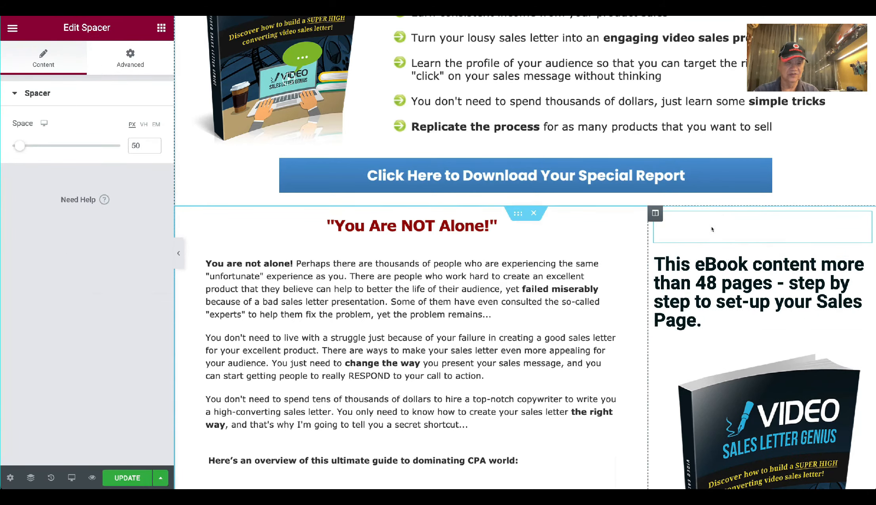
pyautogui.scroll(-5, 568, 332)
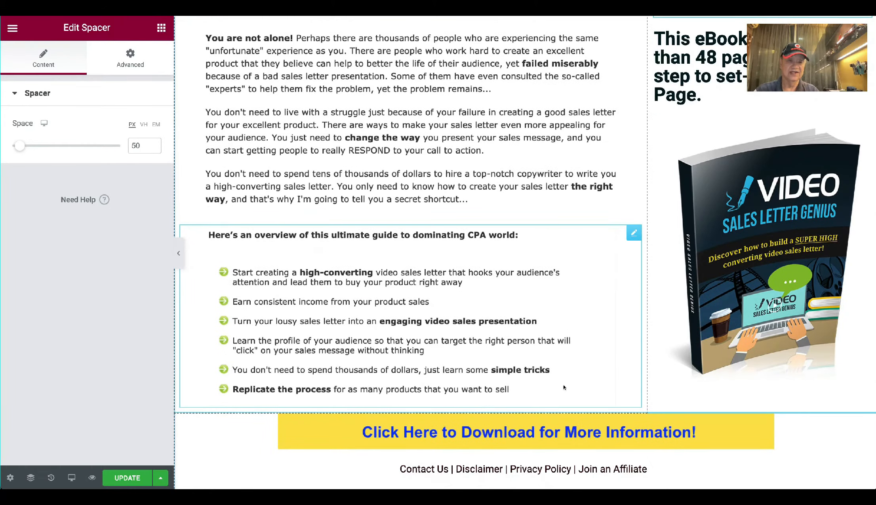
pyautogui.scroll(3, 605, 322)
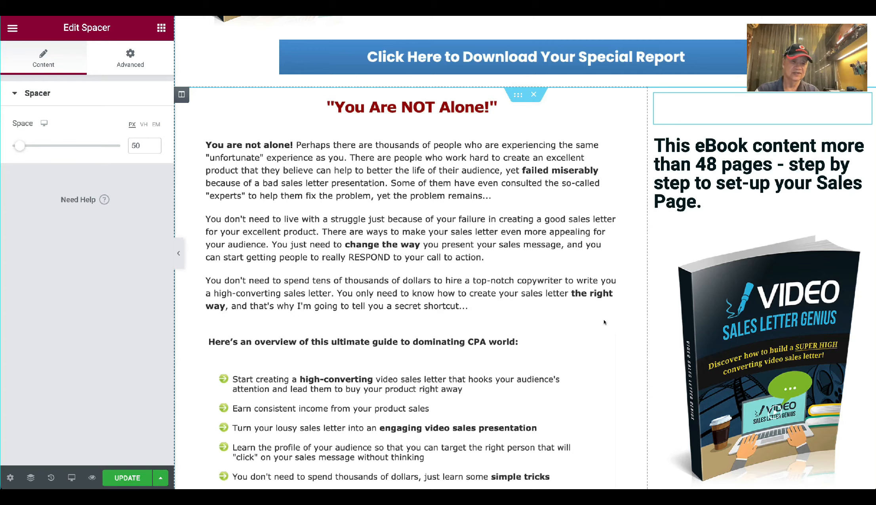
pyautogui.scroll(-1, 604, 323)
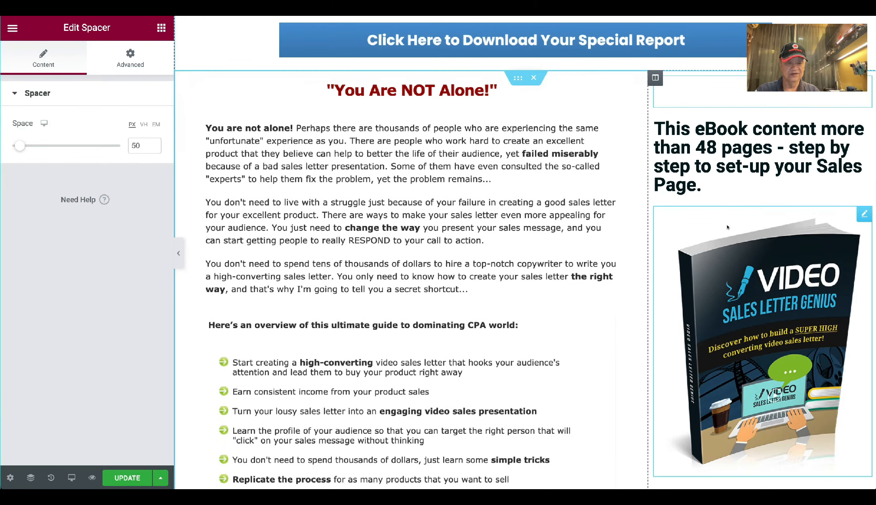
# Add a 50 px spacer above the yellow "Click Here to Download for More Information!" button
pyautogui.scroll(-5, 709, 273)
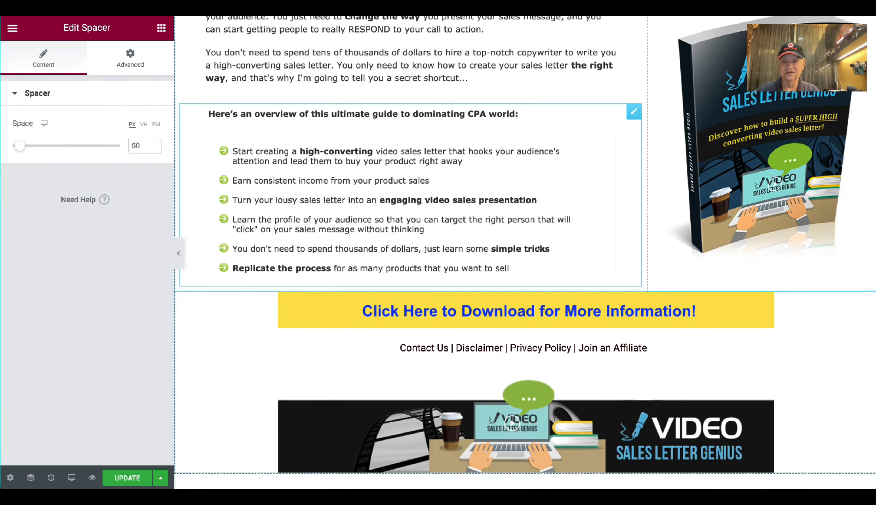
pyautogui.click(161, 27)
pyautogui.moveTo(129, 320); pyautogui.dragTo(360, 291)
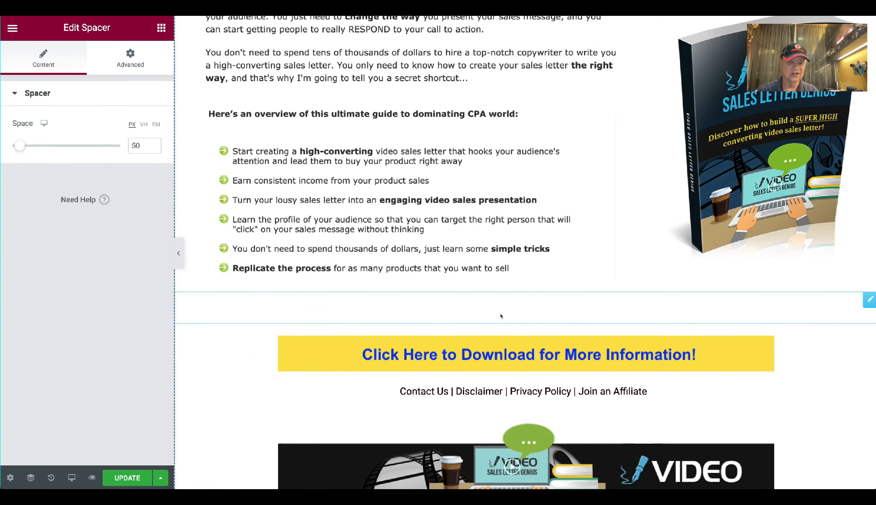
# Set the typography of the "Contact Us | Disclaimer | Privacy Policy | Join an Affiliate" text to size 21 px and weight 600
pyautogui.scroll(-3, 550, 316)
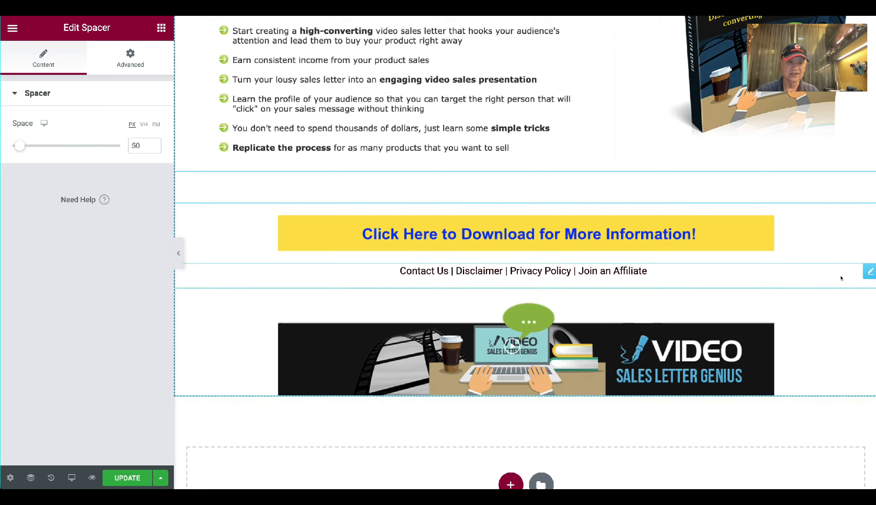
pyautogui.click(871, 273)
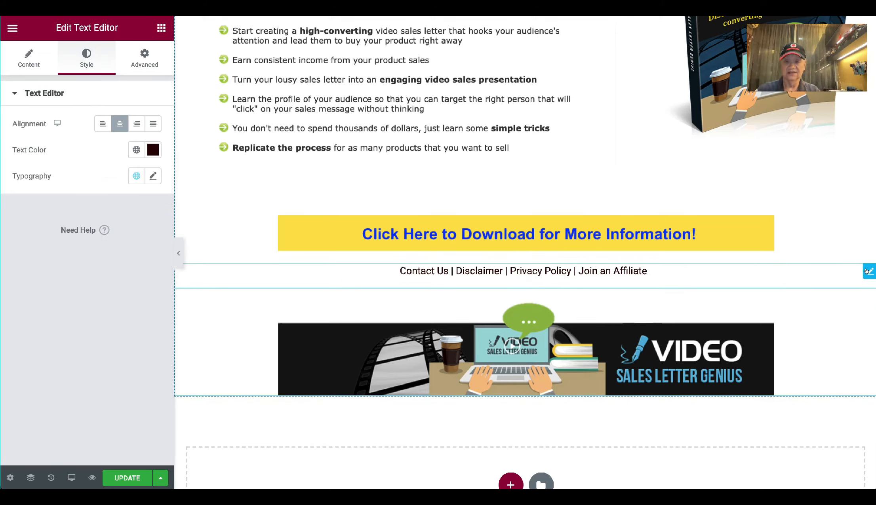
pyautogui.click(152, 149)
pyautogui.click(153, 88)
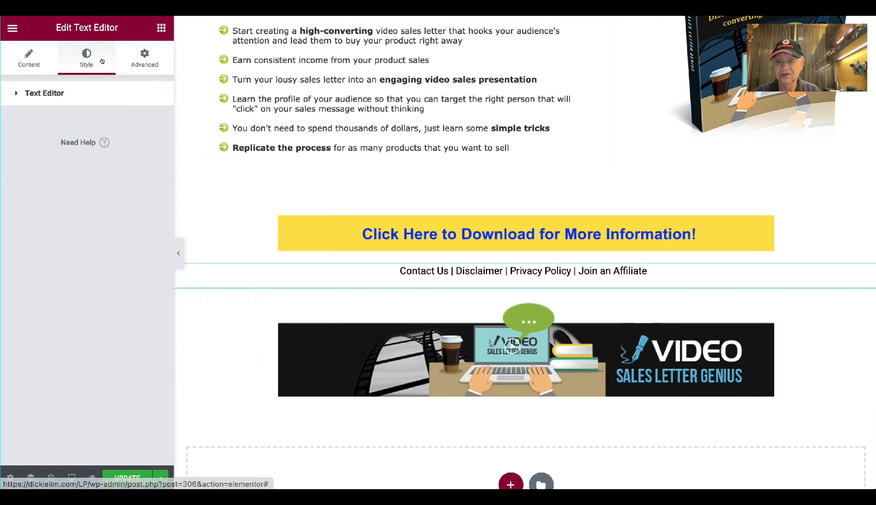
pyautogui.click(61, 84)
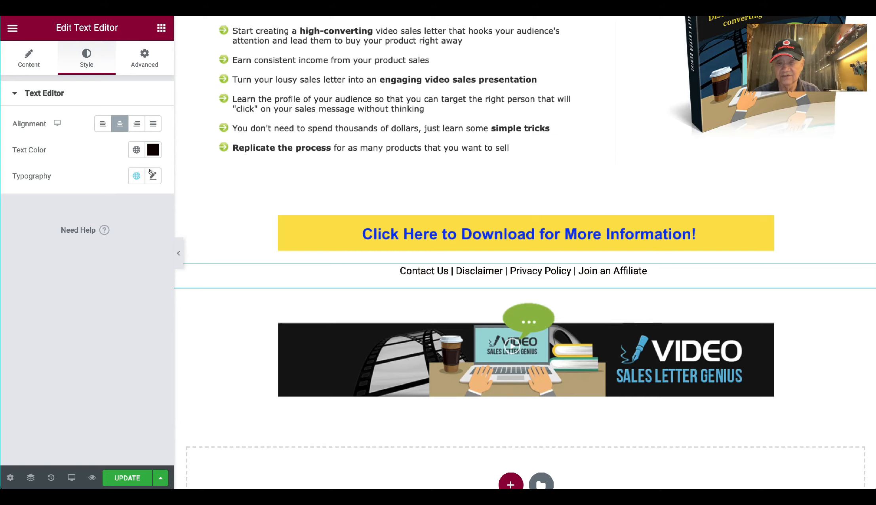
pyautogui.click(153, 175)
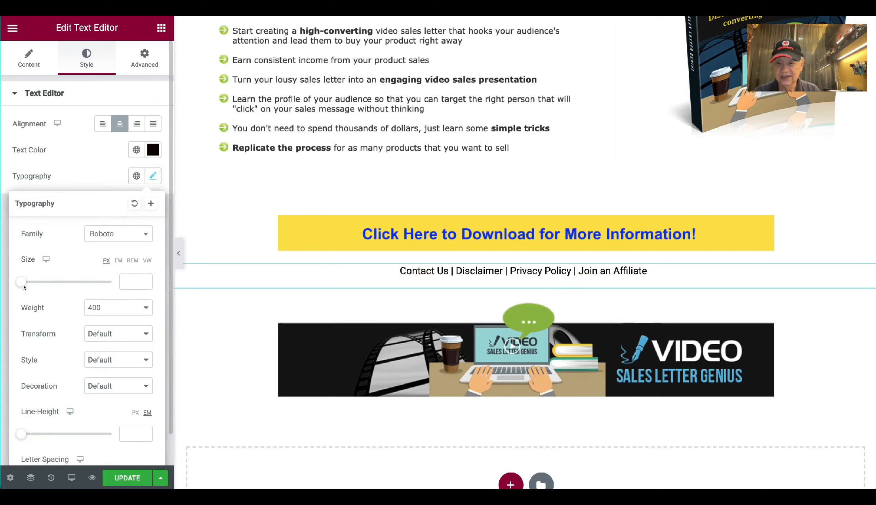
pyautogui.click(22, 281)
pyautogui.moveTo(22, 281); pyautogui.dragTo(29, 279)
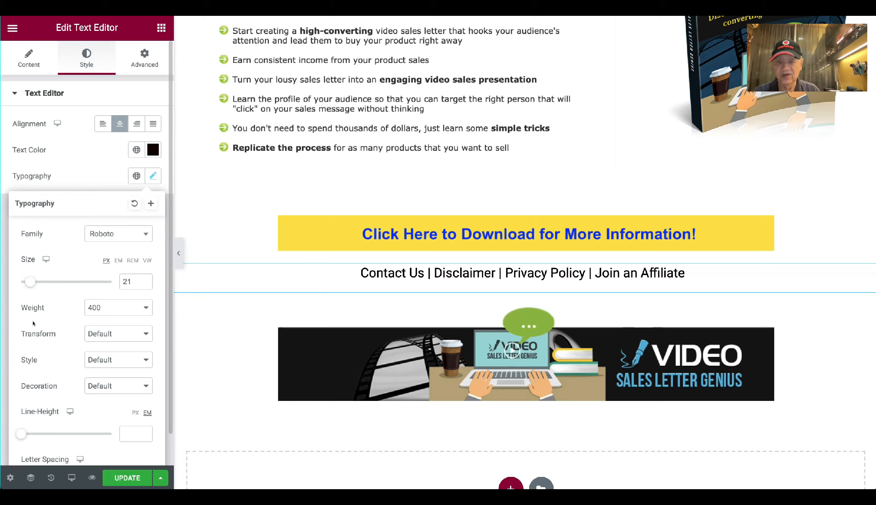
pyautogui.click(138, 307)
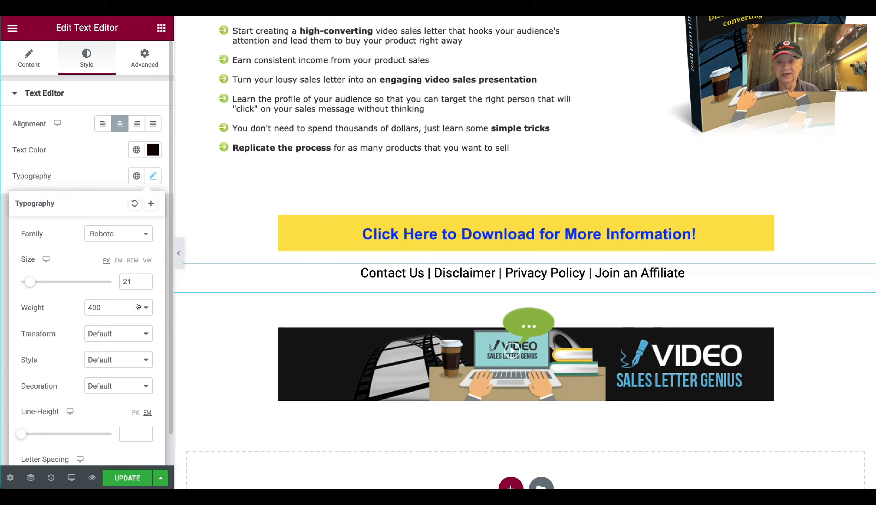
pyautogui.click(118, 330)
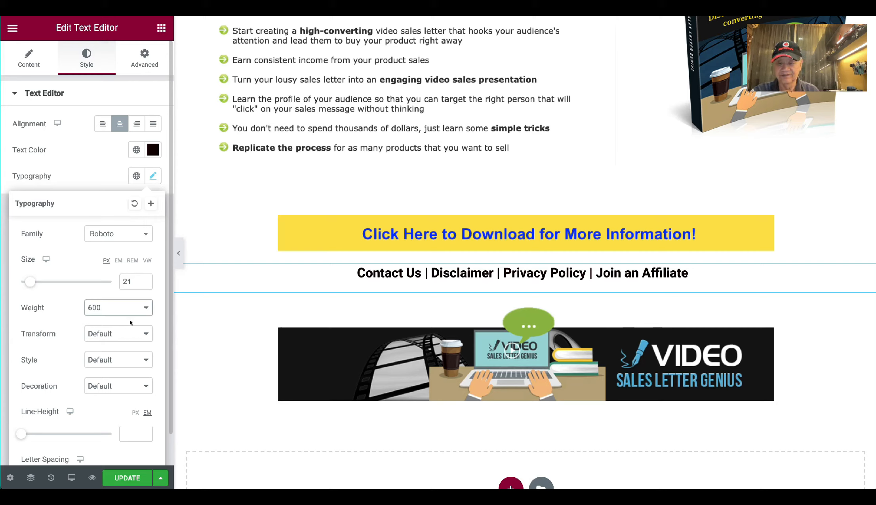
# Set the text color of the footer links line to semi-transparent dark red #5A1717BA and preview it
pyautogui.click(152, 149)
pyautogui.click(193, 262)
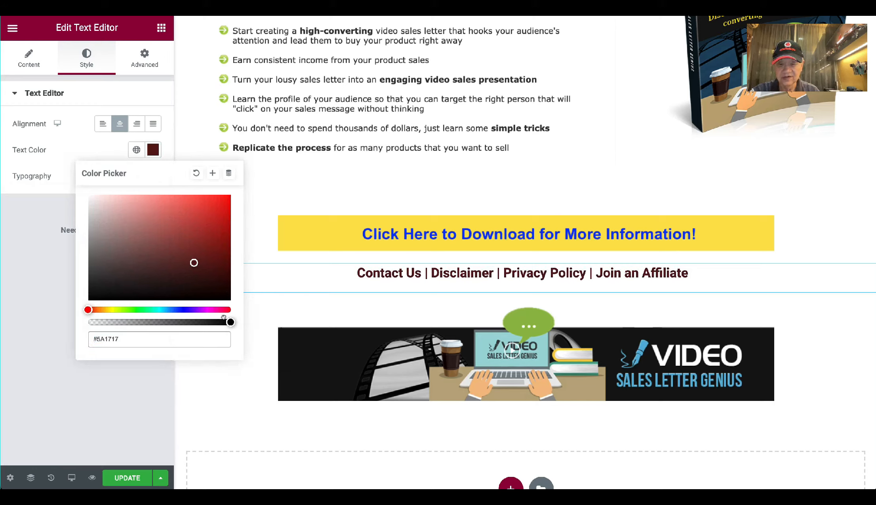
pyautogui.moveTo(229, 322); pyautogui.dragTo(187, 317)
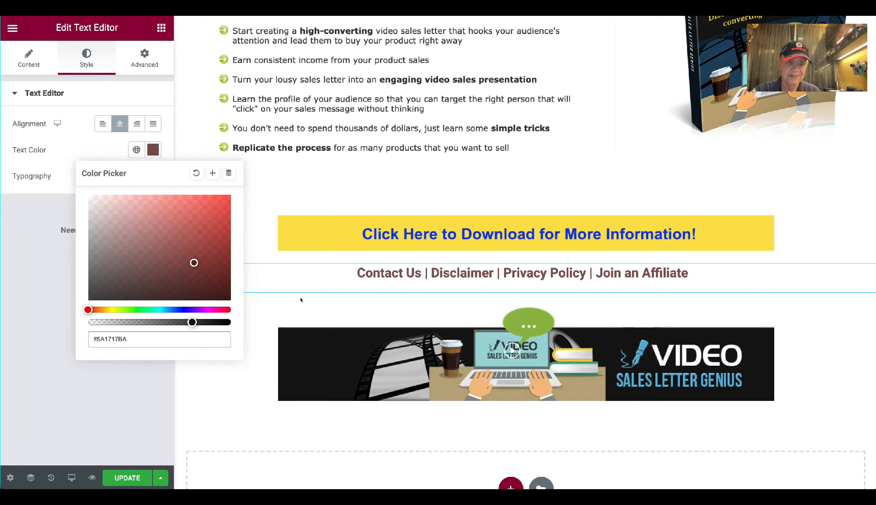
pyautogui.click(57, 291)
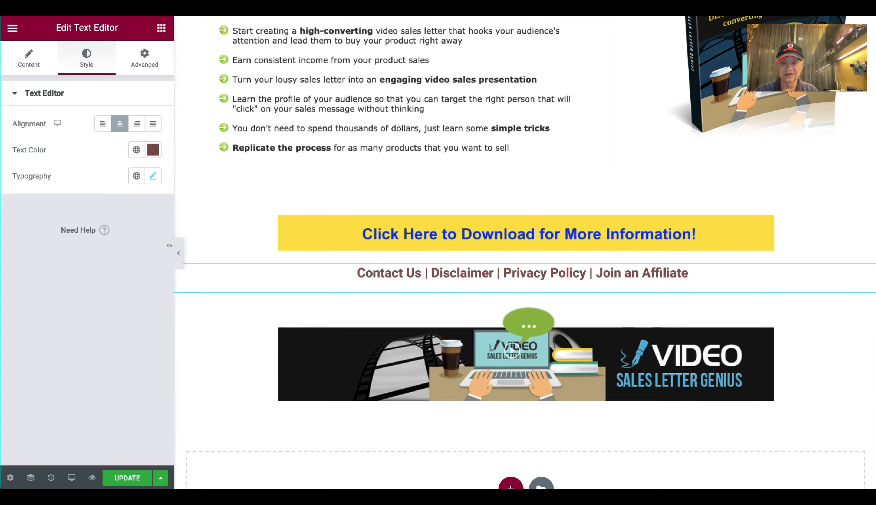
pyautogui.click(178, 253)
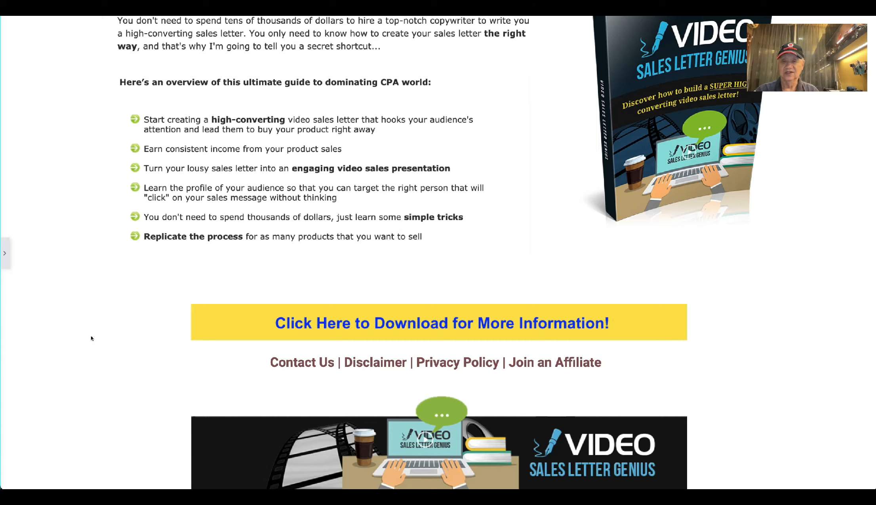
pyautogui.click(10, 254)
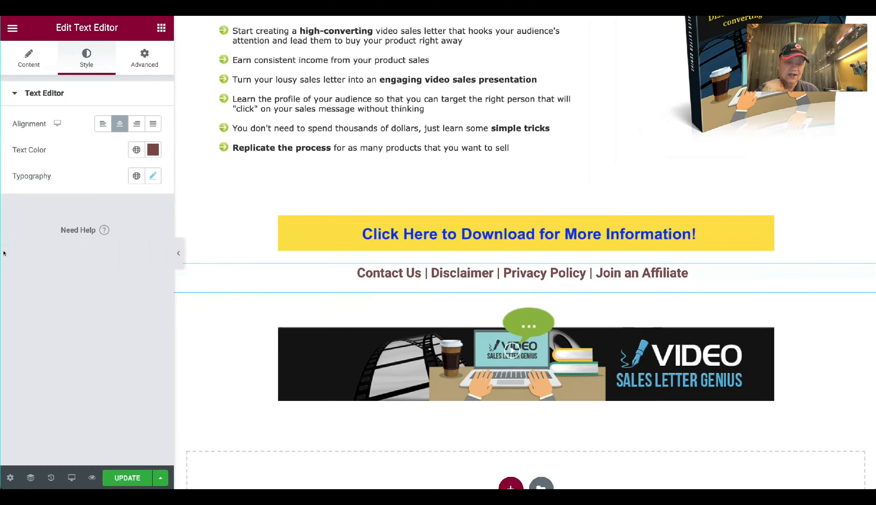
# Set the bottom banner image's height to 136 px and both its max width and width to 100%, and preview the page
pyautogui.click(323, 361)
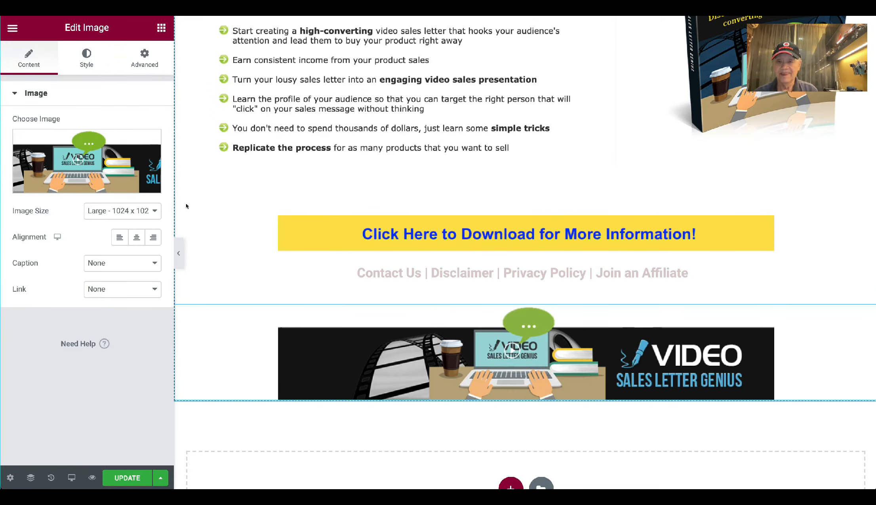
pyautogui.click(84, 58)
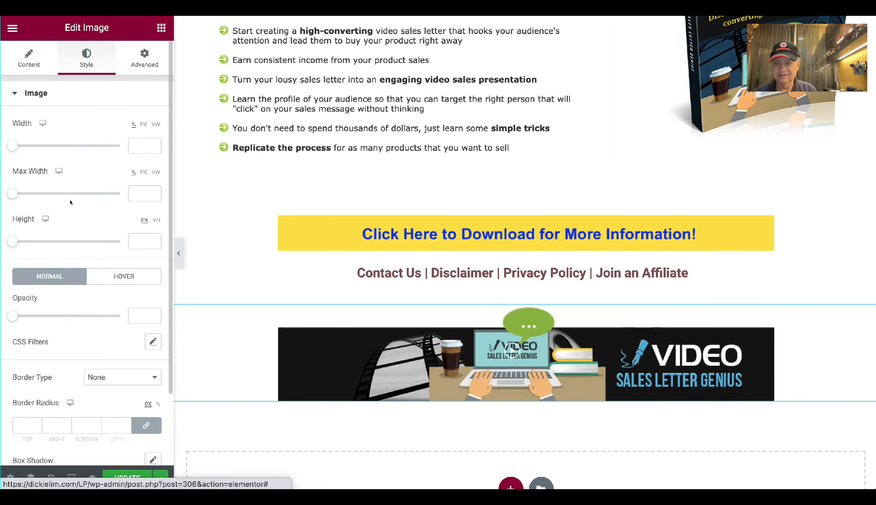
pyautogui.moveTo(9, 242); pyautogui.dragTo(39, 237)
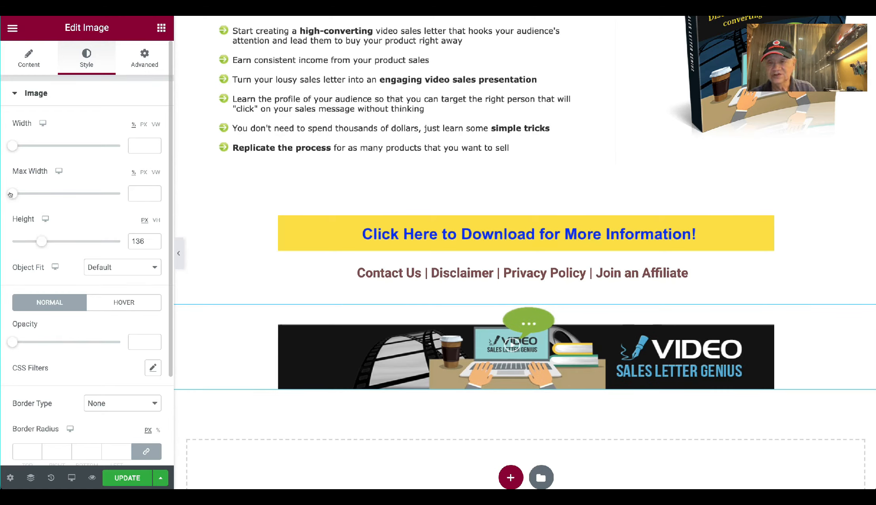
pyautogui.moveTo(10, 195); pyautogui.dragTo(150, 177)
pyautogui.doubleClick(153, 193)
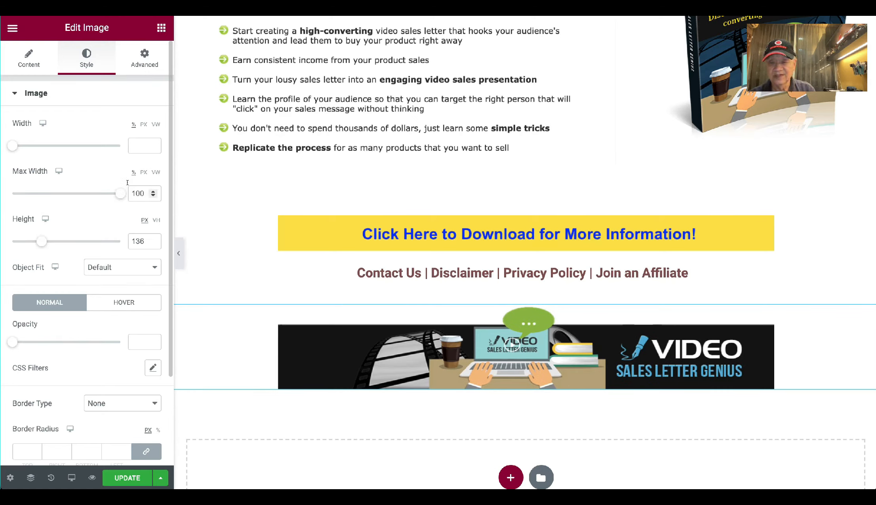
pyautogui.write('1')
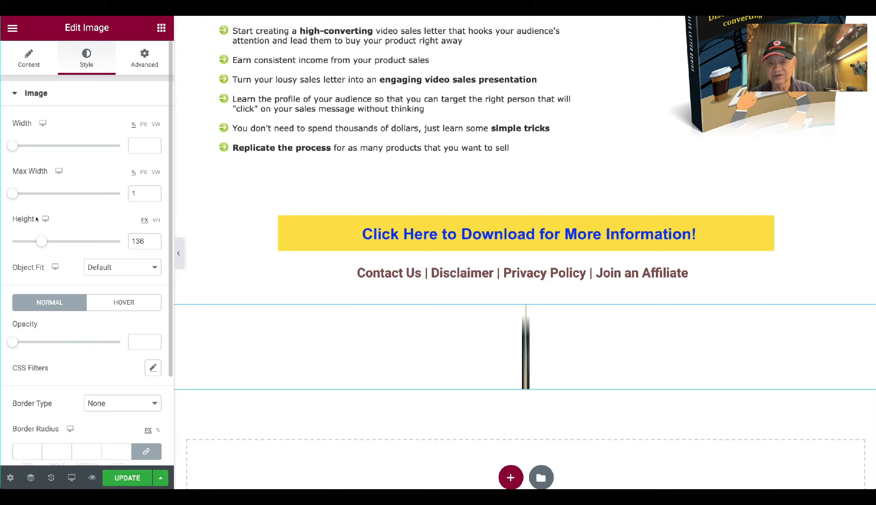
pyautogui.moveTo(7, 194); pyautogui.dragTo(118, 186)
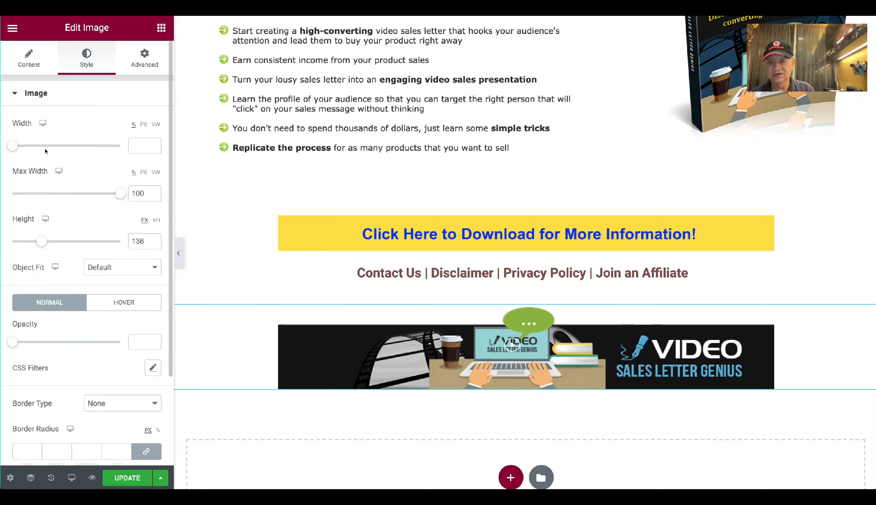
pyautogui.moveTo(13, 145); pyautogui.dragTo(124, 135)
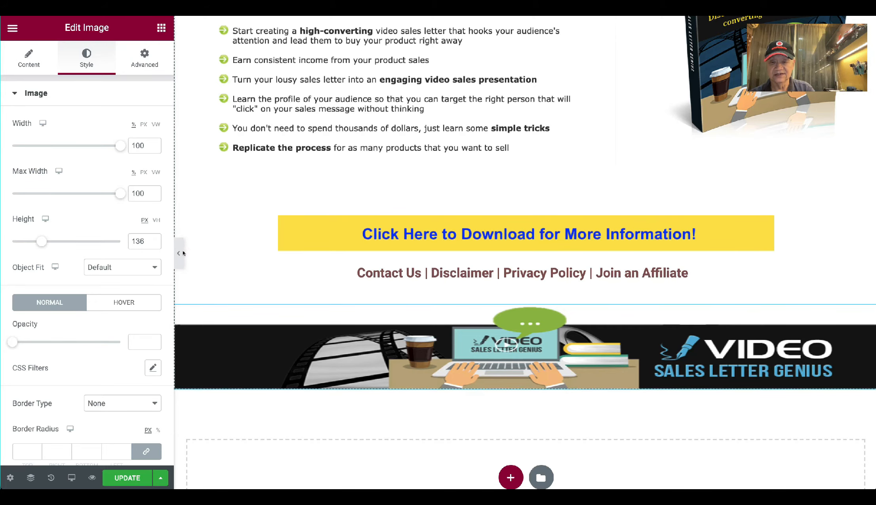
pyautogui.click(178, 253)
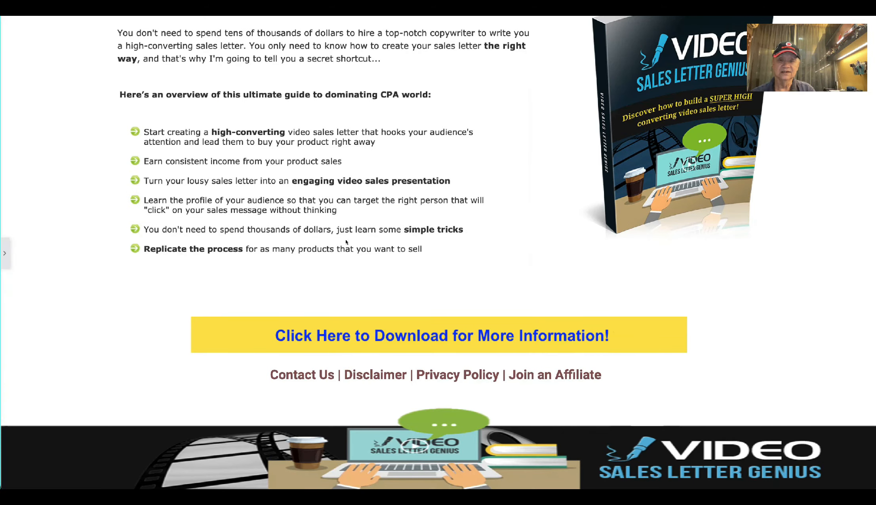
pyautogui.scroll(15, 346, 242)
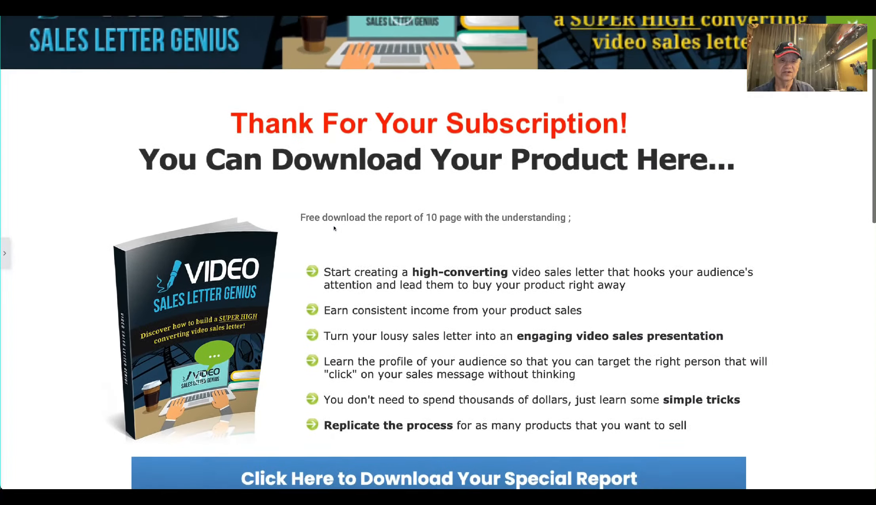